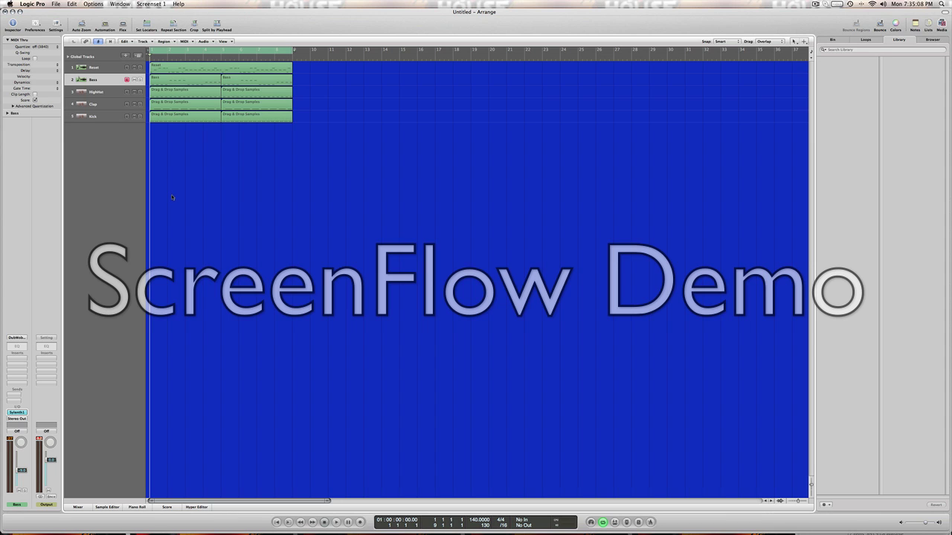
# - Play back the full loop with all tracks and return the playhead to the start
pyautogui.press('space')
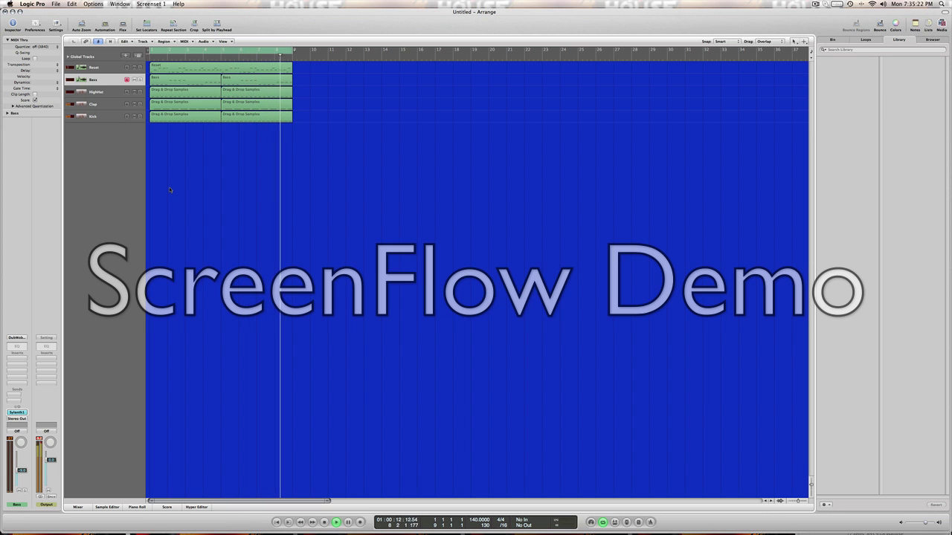
pyautogui.press('space')
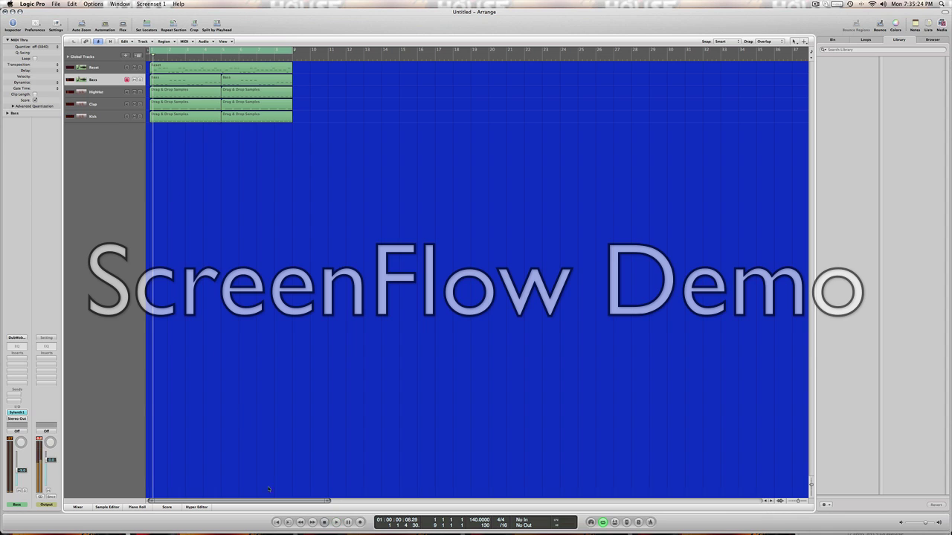
pyautogui.click(275, 521)
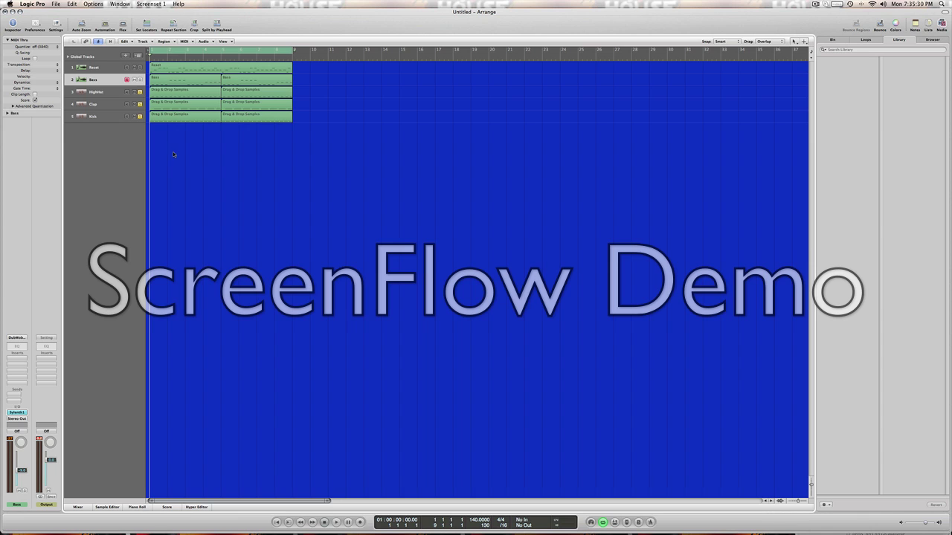
# - Audition the drum pattern by soloing the Kick, Clap and hi-hat tracks one after another during playback
pyautogui.moveTo(173, 154); pyautogui.dragTo(204, 134)
pyautogui.press('space')
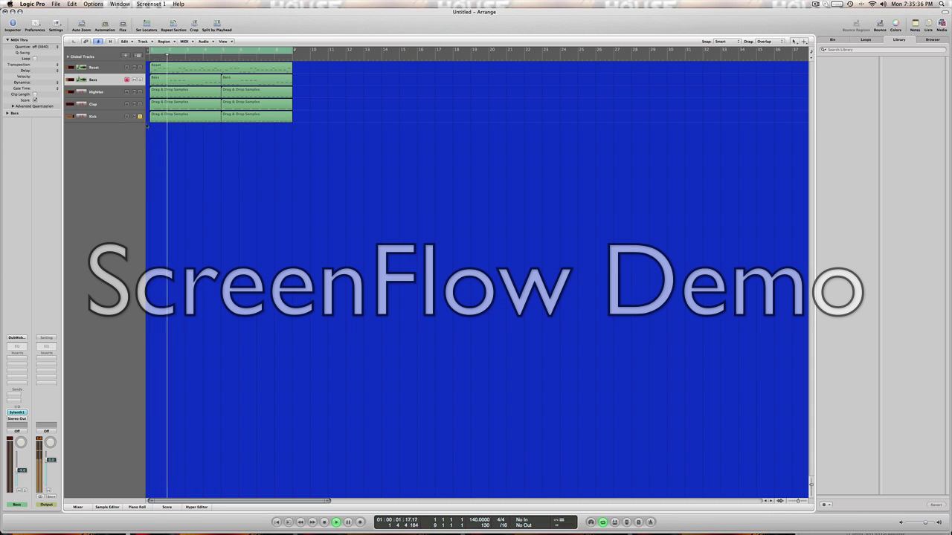
pyautogui.click(140, 105)
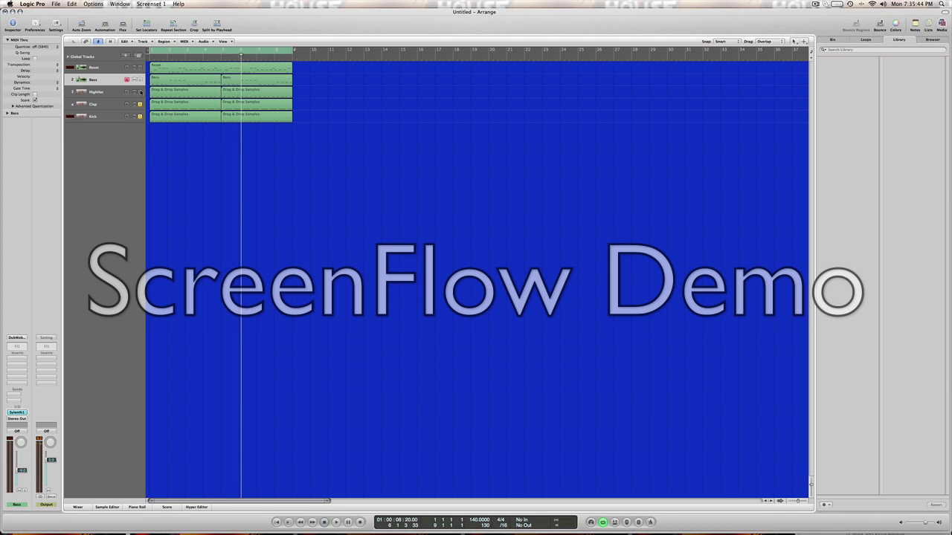
pyautogui.click(276, 522)
pyautogui.press('space')
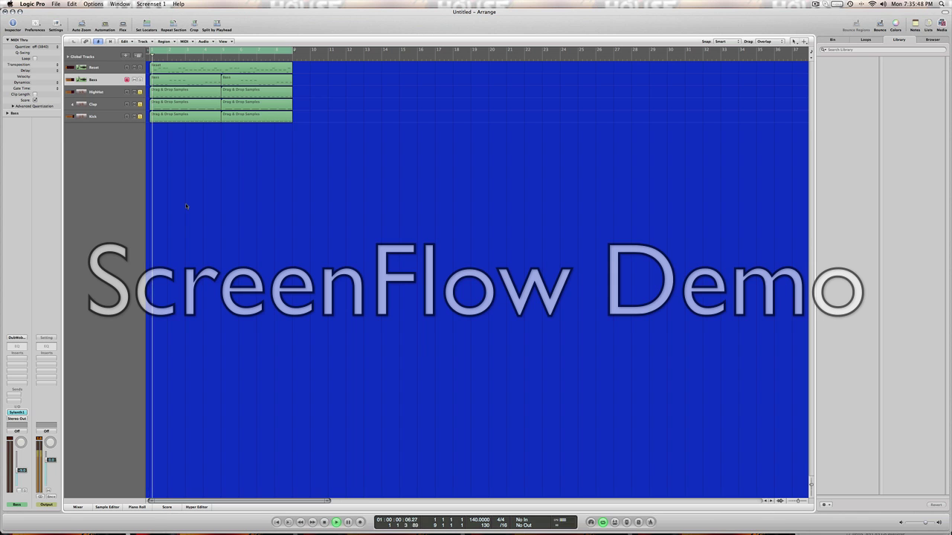
# - Examine the first hi-hat region's notes in the Piano Roll, clear the drum solos and return the playhead to the start
pyautogui.doubleClick(185, 93)
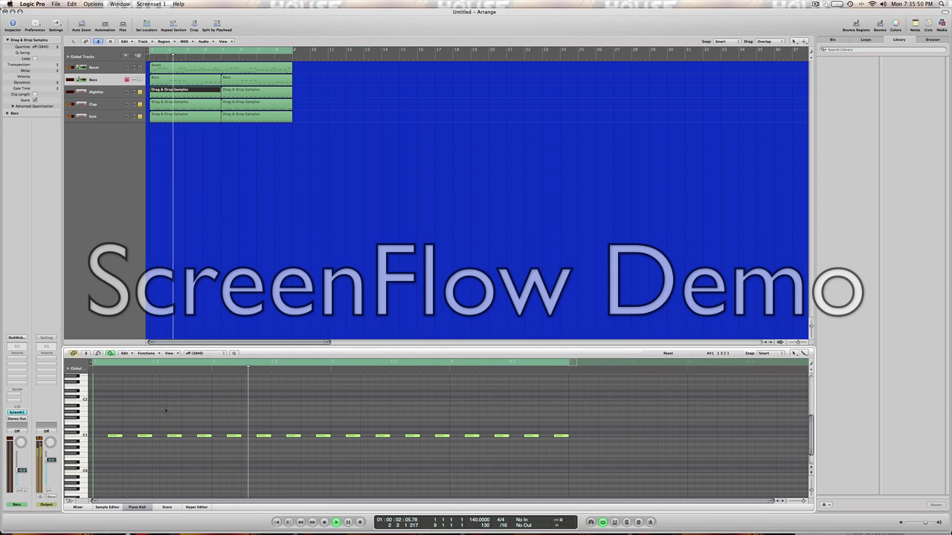
pyautogui.click(134, 508)
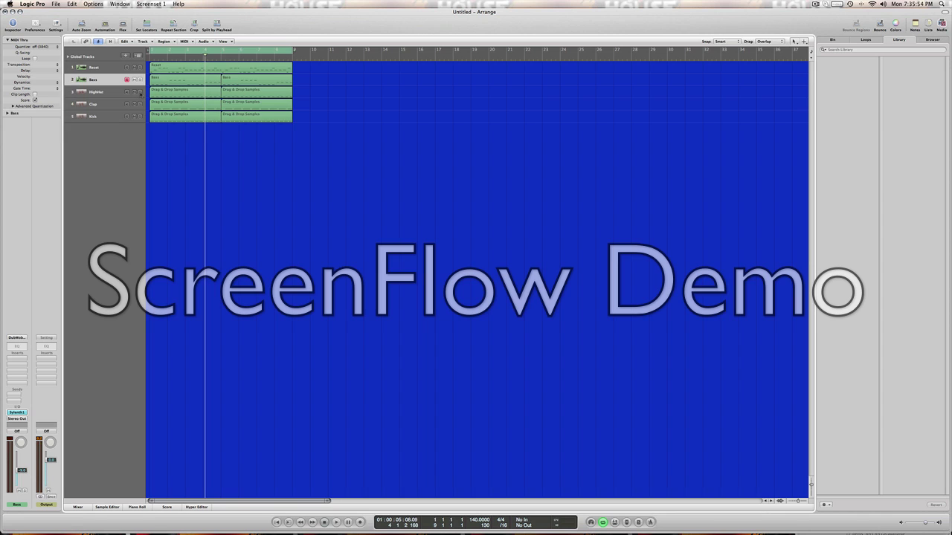
pyautogui.click(276, 522)
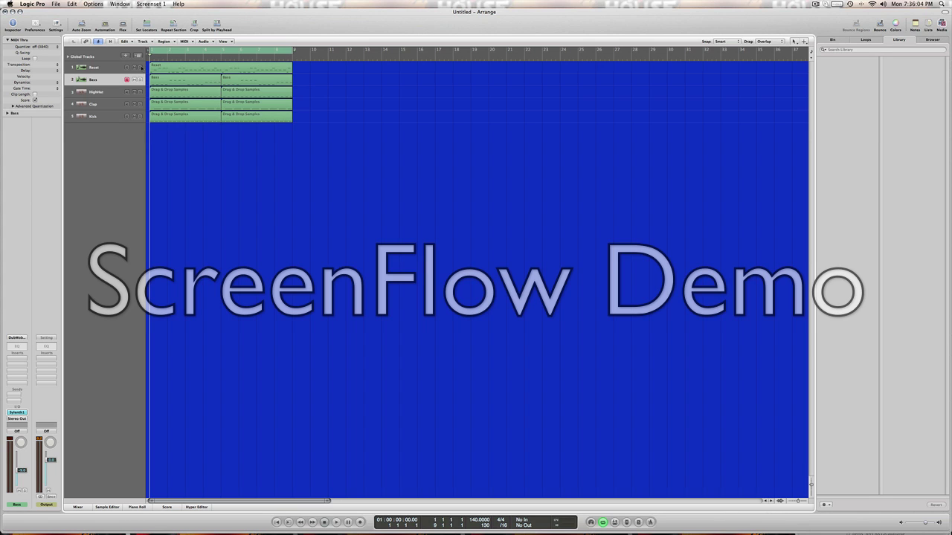
# - Select and solo the Bass track, play it with the drums, and remove the drum solos so that only Bass is soloed
pyautogui.click(98, 79)
pyautogui.click(182, 208)
pyautogui.click(113, 78)
pyautogui.click(198, 183)
pyautogui.click(87, 78)
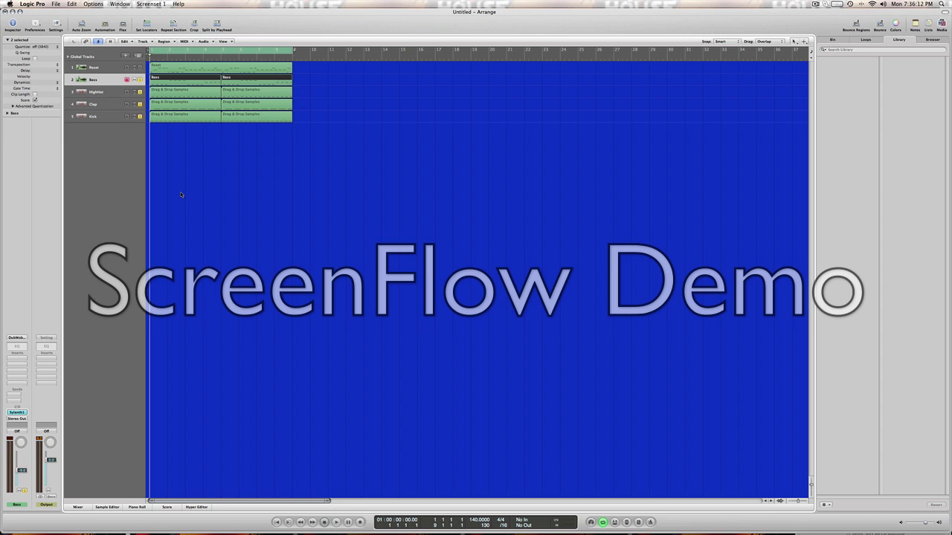
pyautogui.press('space')
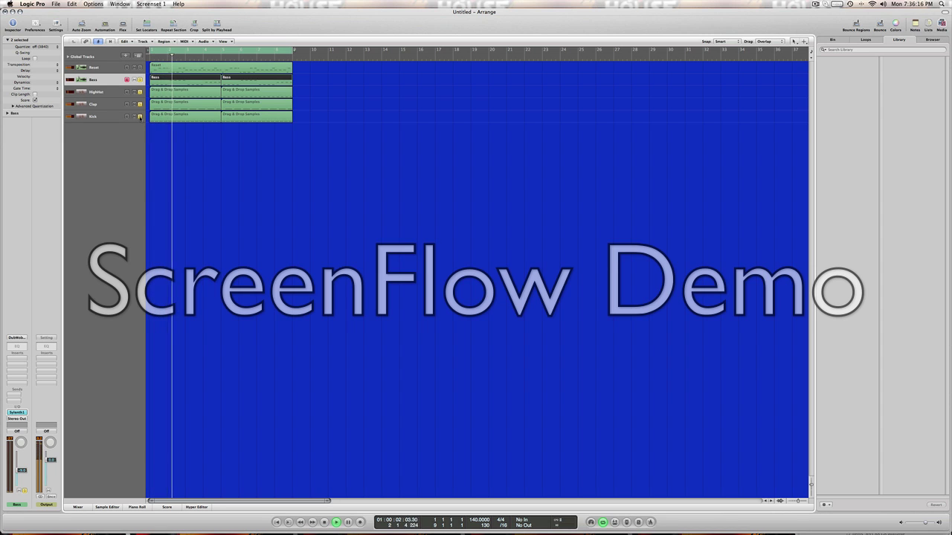
pyautogui.moveTo(139, 116); pyautogui.dragTo(134, 92)
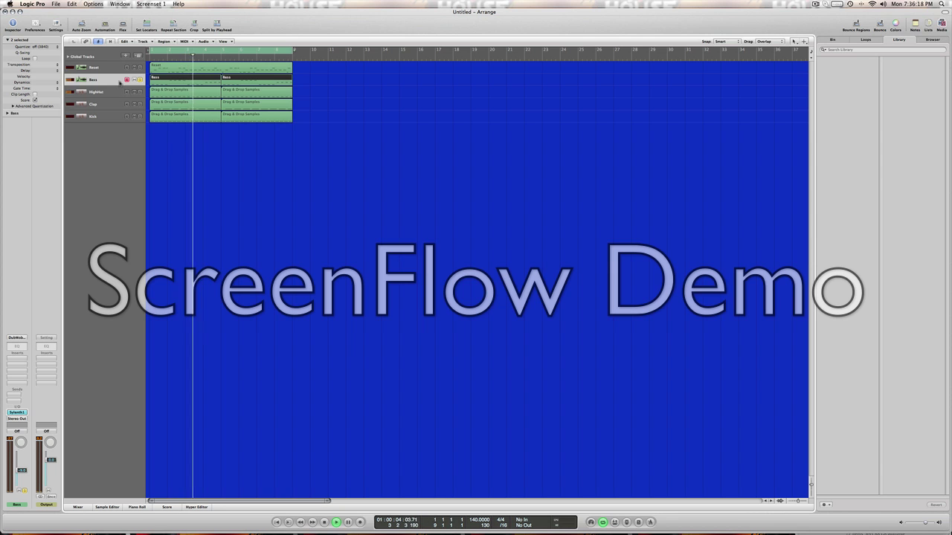
pyautogui.press('space')
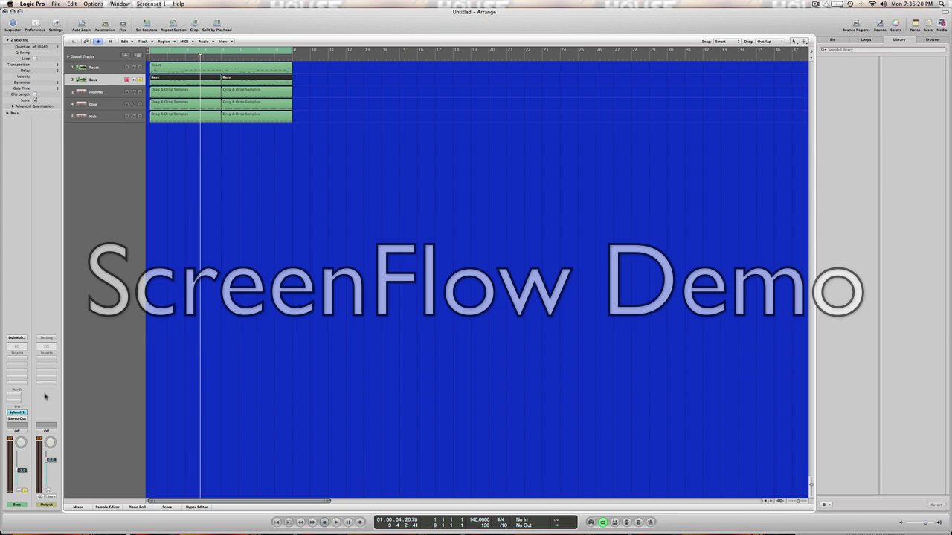
# - Open the Sylenth1 instrument on the Bass track, load preset 502: Init and play the bassline from the start
pyautogui.click(22, 413)
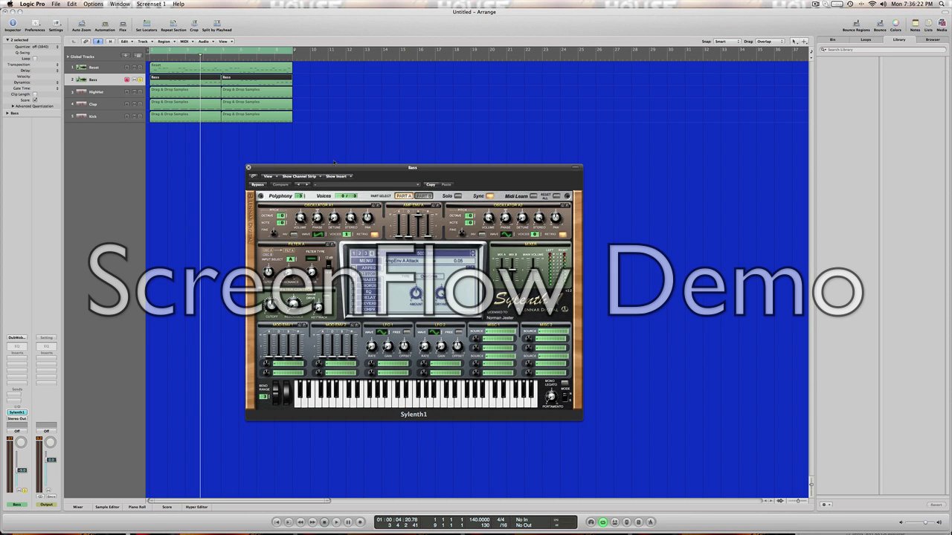
pyautogui.moveTo(356, 168); pyautogui.dragTo(366, 149)
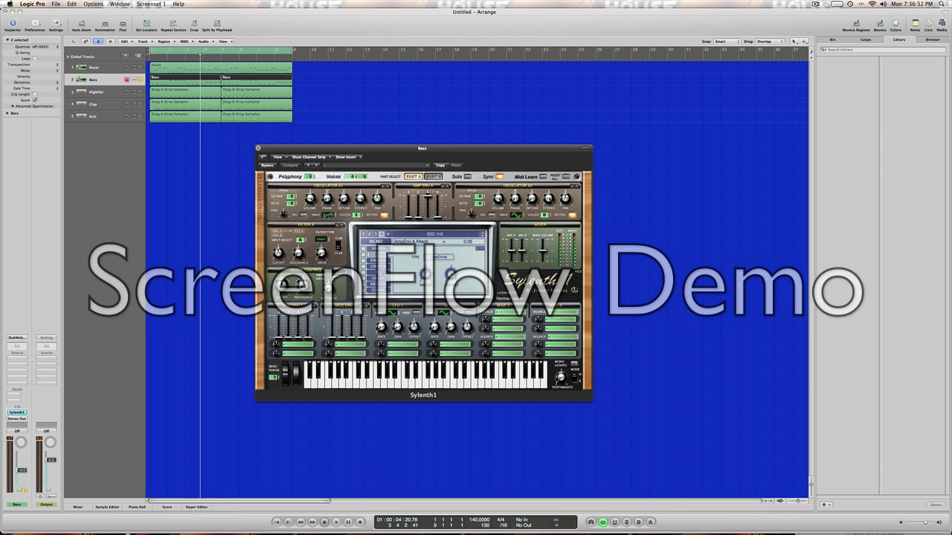
pyautogui.click(435, 234)
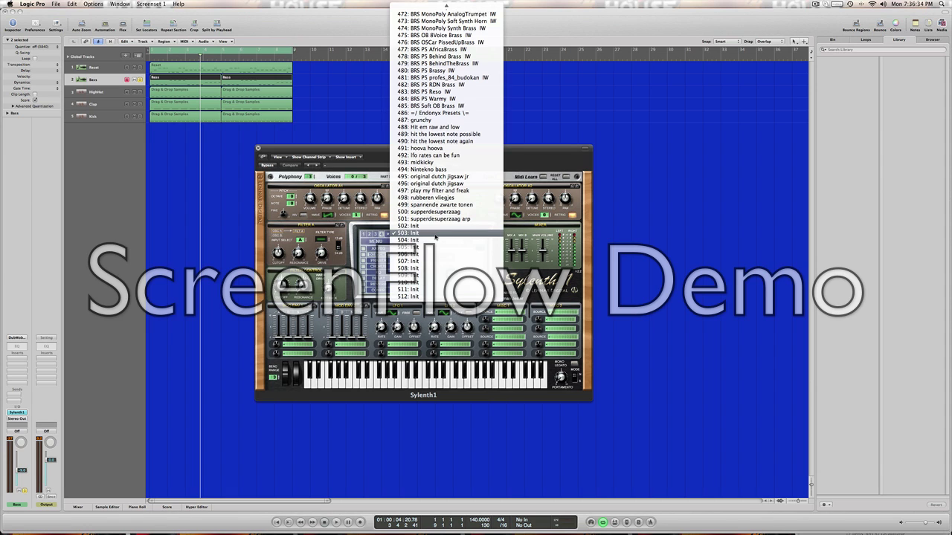
pyautogui.click(434, 226)
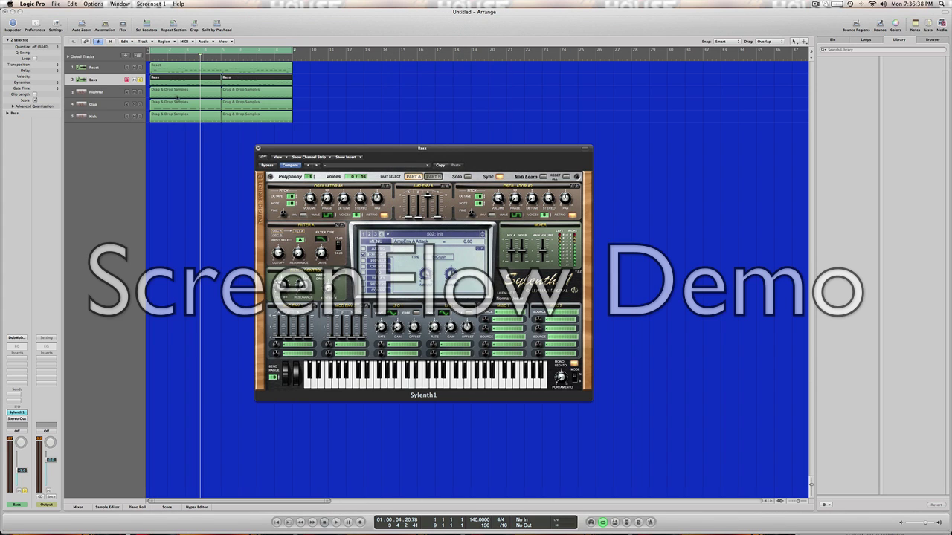
pyautogui.press('Return')
pyautogui.press('space')
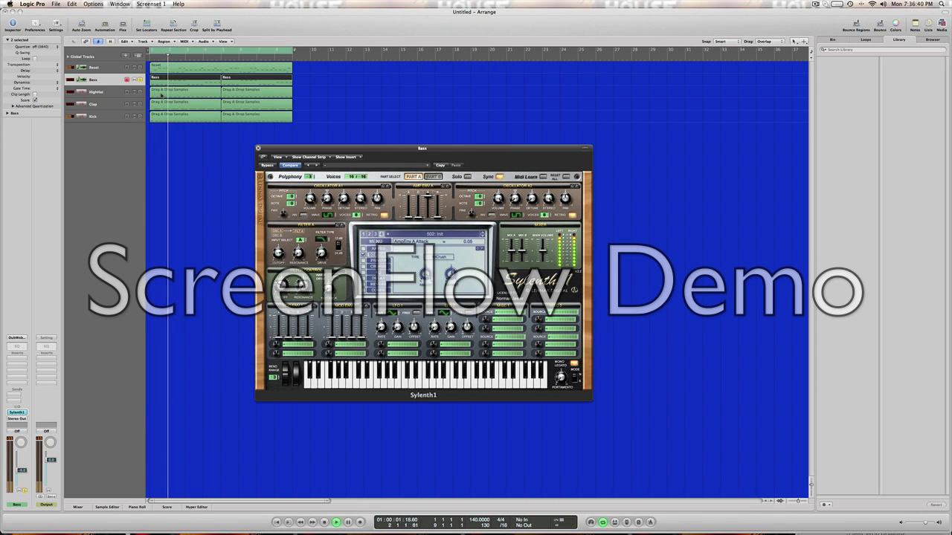
# - Switch to preset 503: Init, set the Filter A type to Lowpass and adjust its cutoff during playback
pyautogui.click(419, 236)
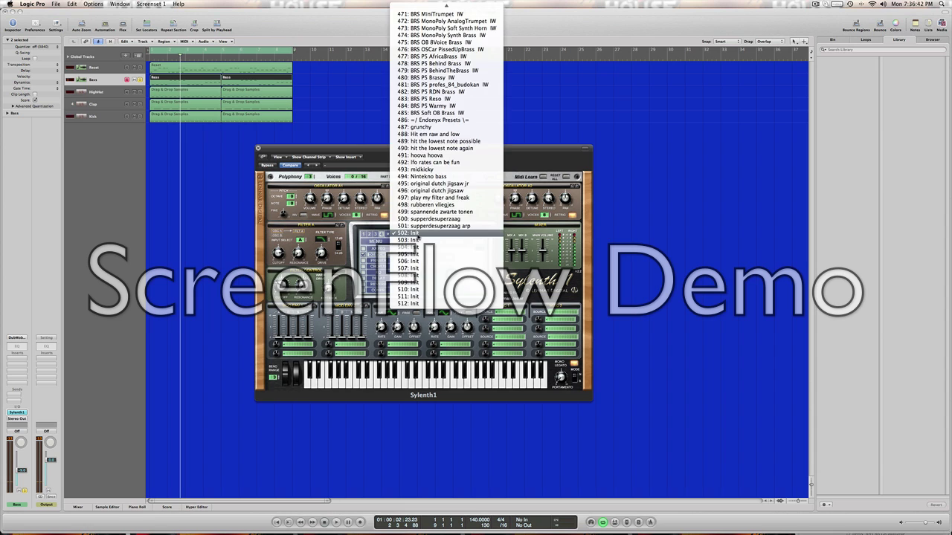
pyautogui.click(420, 240)
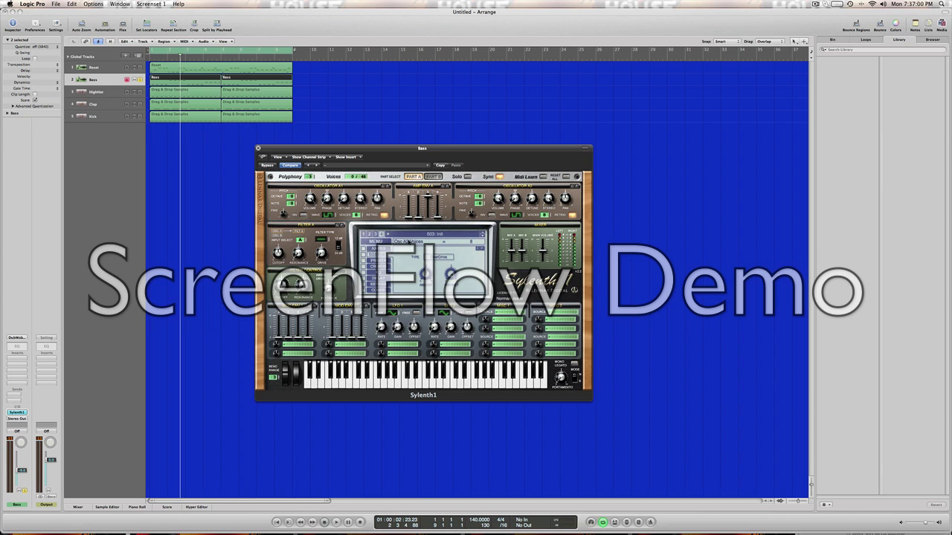
pyautogui.press('Return')
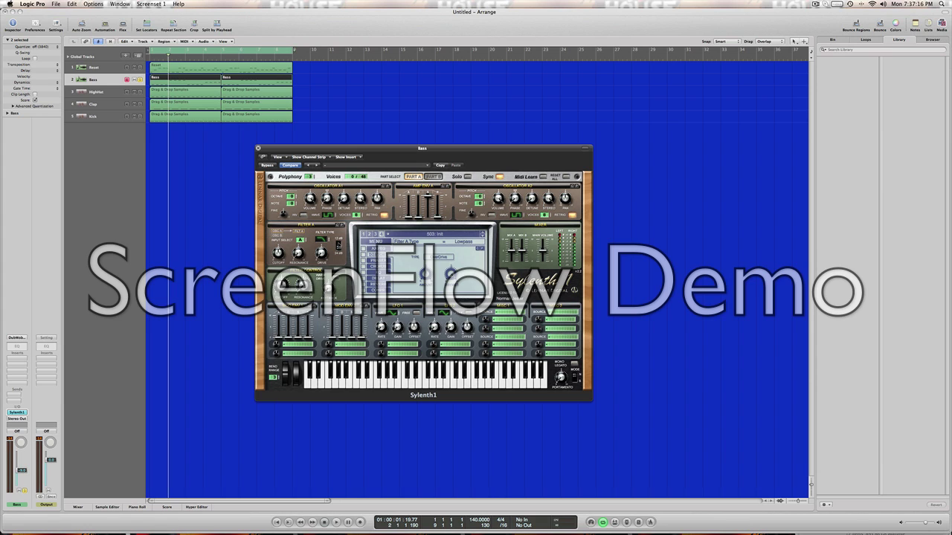
pyautogui.click(338, 243)
pyautogui.press('space')
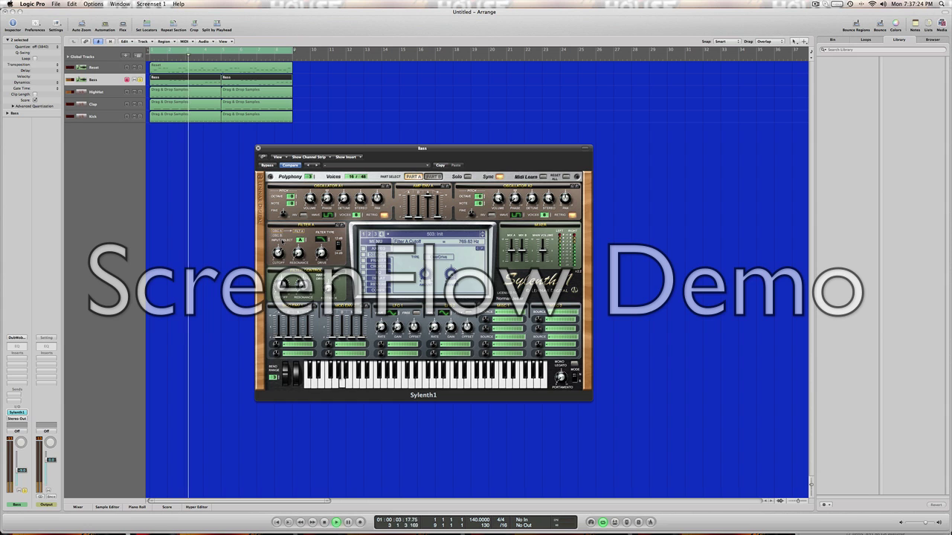
# - Compare the patch with preset 502: Init, return to 503: Init, and play the bass with Filter A cutoff at about 3048 Hz
pyautogui.click(427, 233)
pyautogui.click(417, 227)
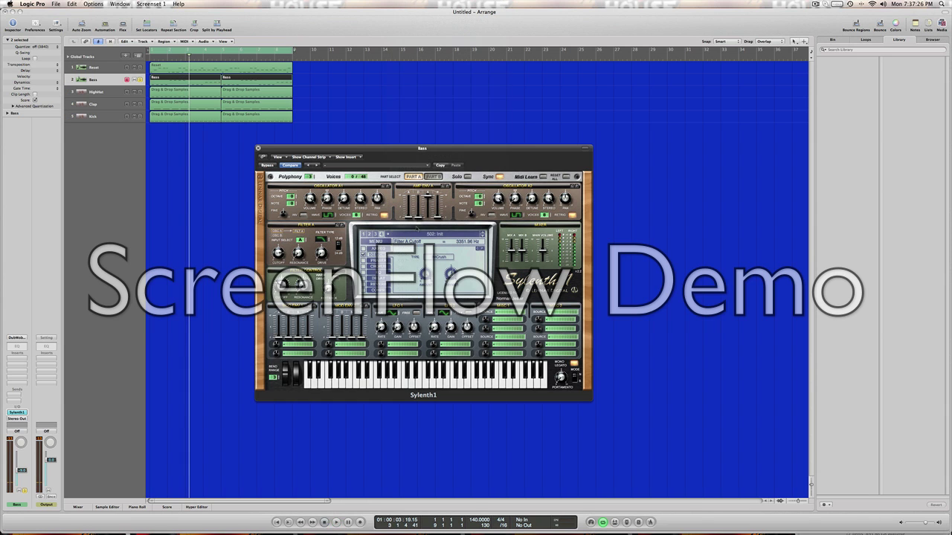
pyautogui.click(440, 235)
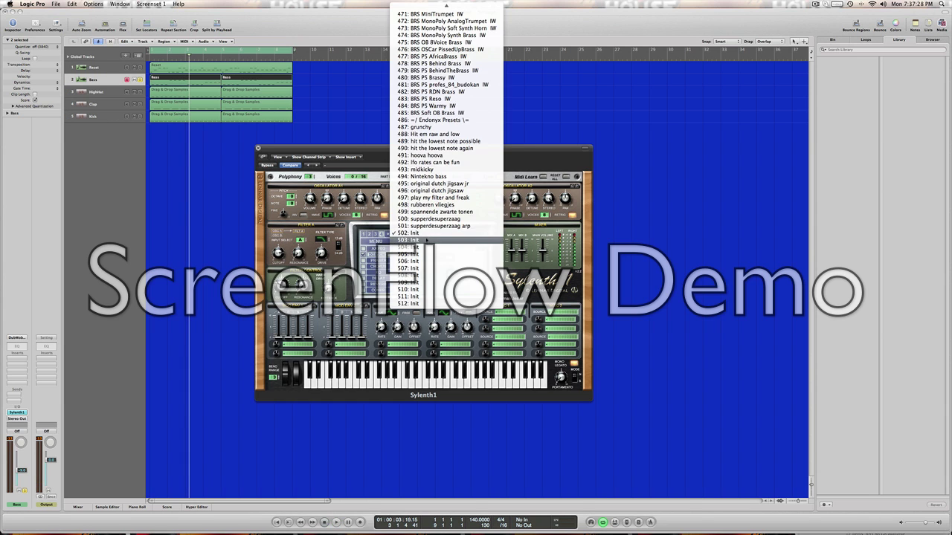
pyautogui.click(439, 244)
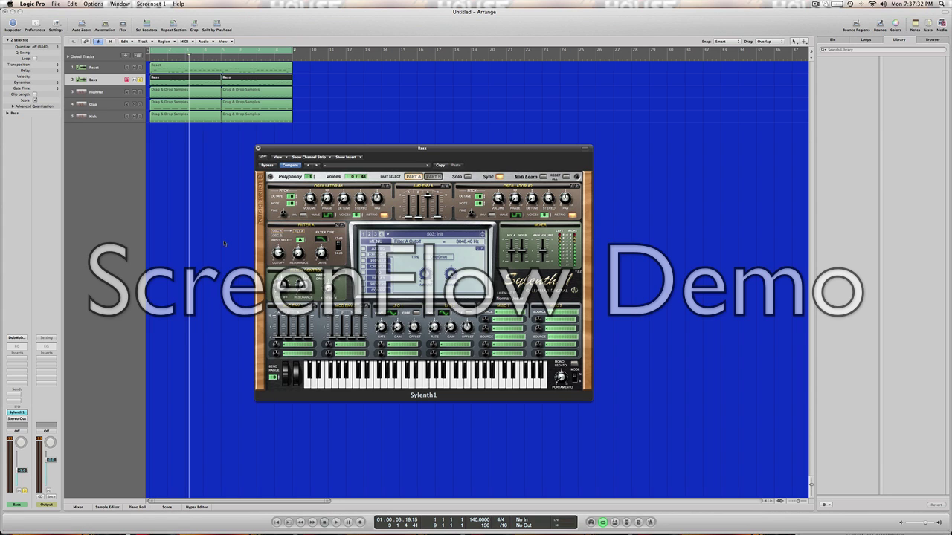
pyautogui.press('space')
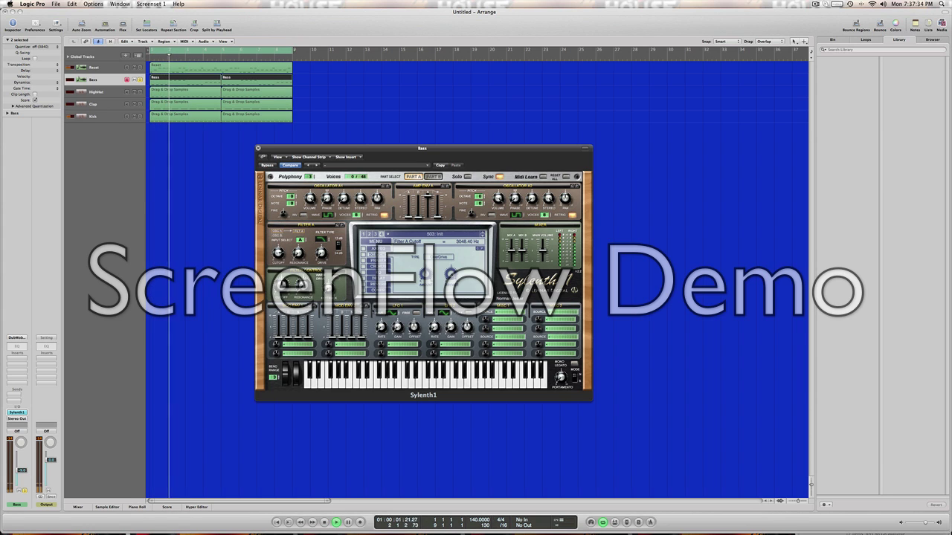
pyautogui.press('space')
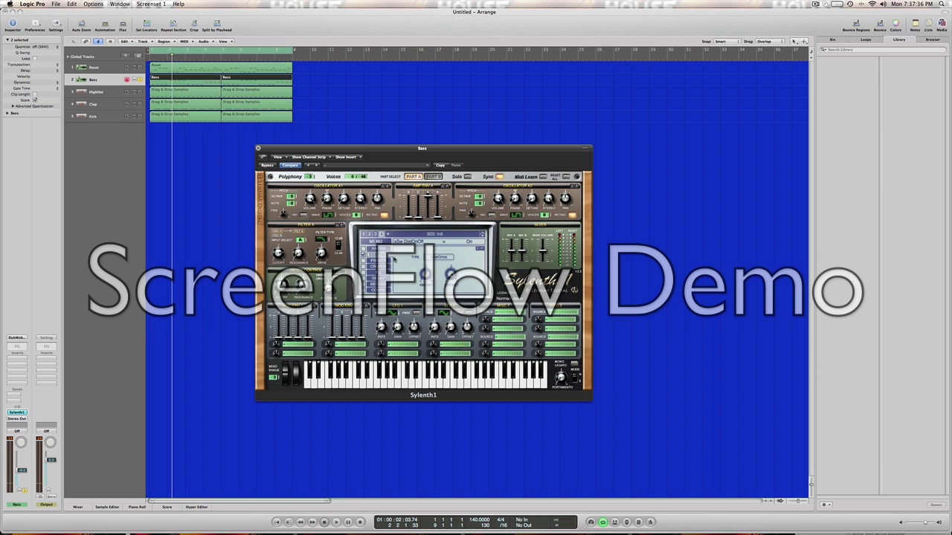
# - Enable distortion on the bass patch with the BitCrush type and an amount of 10.00
pyautogui.click(444, 258)
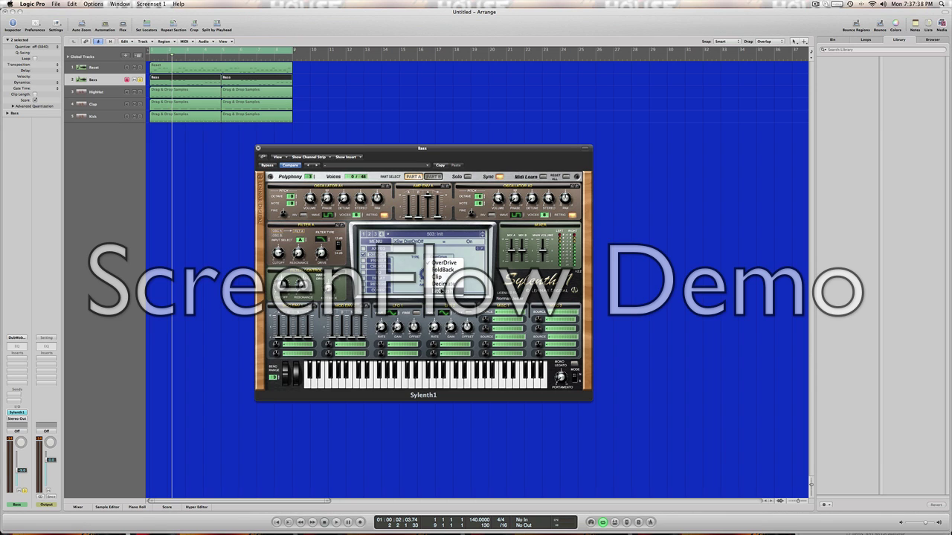
pyautogui.click(444, 290)
pyautogui.press('space')
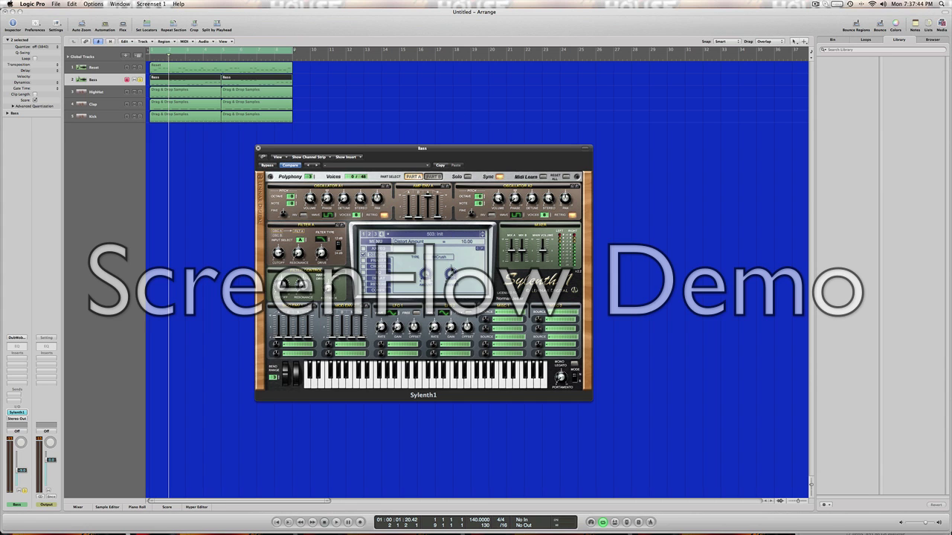
# - Switch to preset 502: Init and back to 503: Init, set the distortion dry/wet to 57.14 %, and play the bassline
pyautogui.click(435, 234)
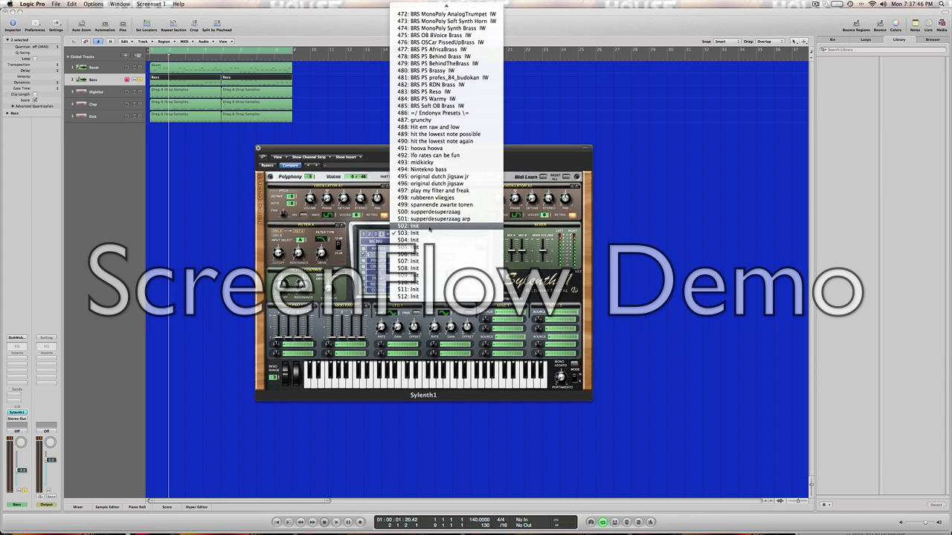
pyautogui.click(435, 228)
pyautogui.click(435, 234)
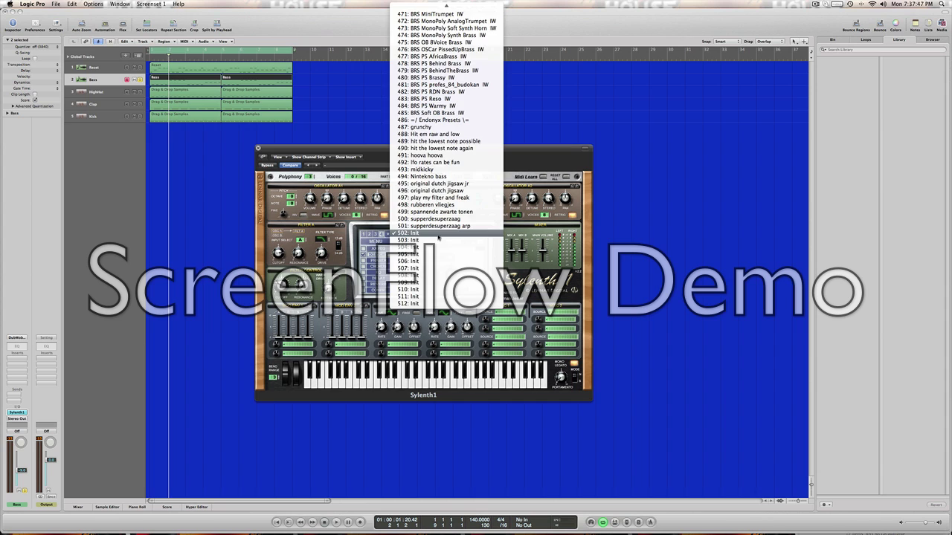
pyautogui.click(438, 242)
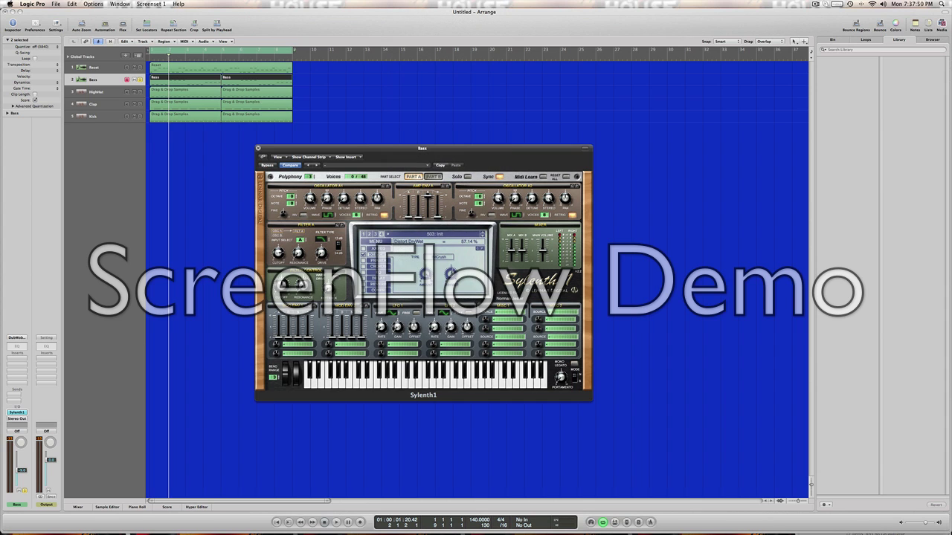
pyautogui.press('space')
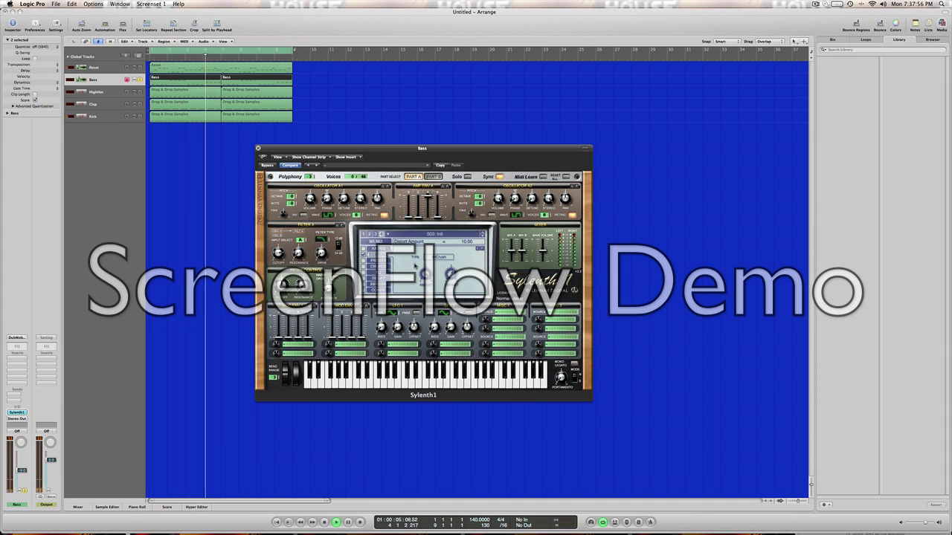
pyautogui.press('space')
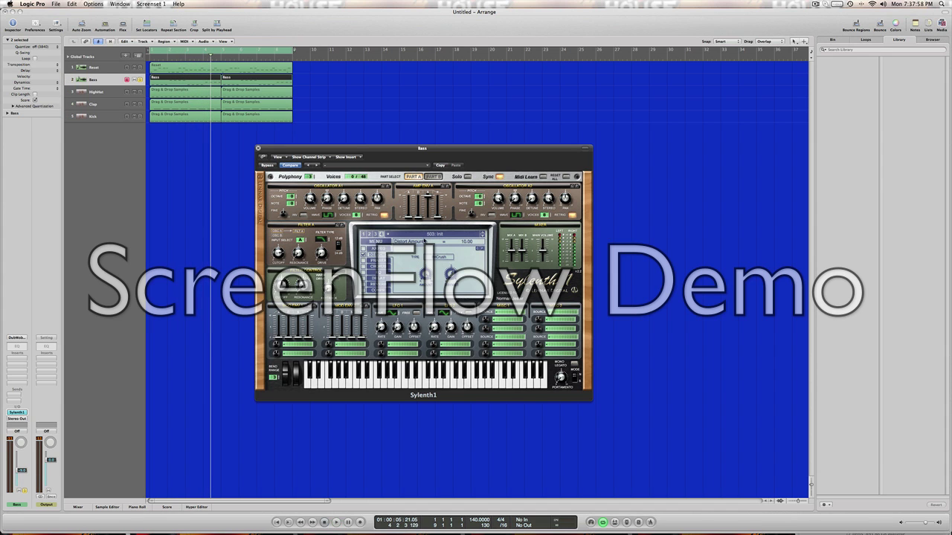
# - Compare presets 502: Init and 503: Init during playback, and set the distortion dry/wet to 58.57 % on 503: Init
pyautogui.click(425, 239)
pyautogui.click(426, 232)
pyautogui.click(428, 235)
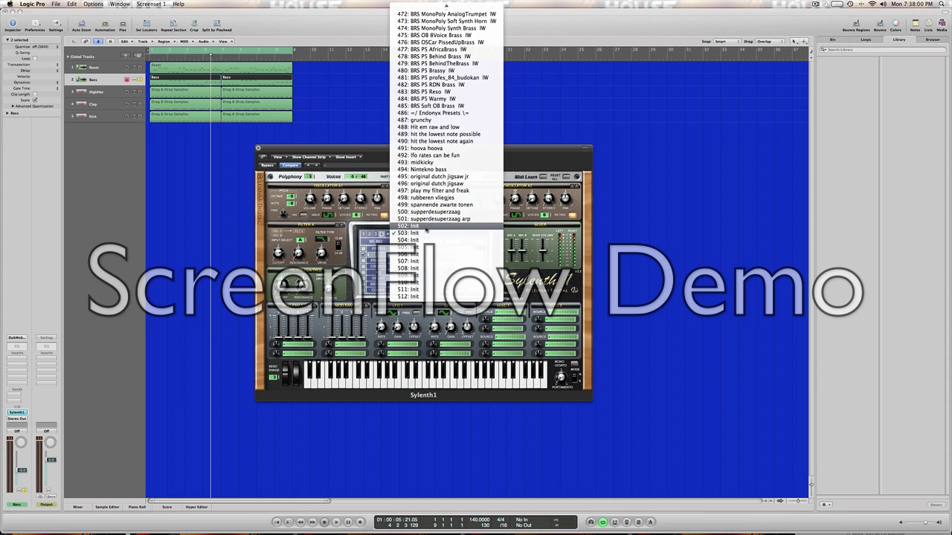
pyautogui.click(427, 235)
pyautogui.press('space')
pyautogui.click(427, 236)
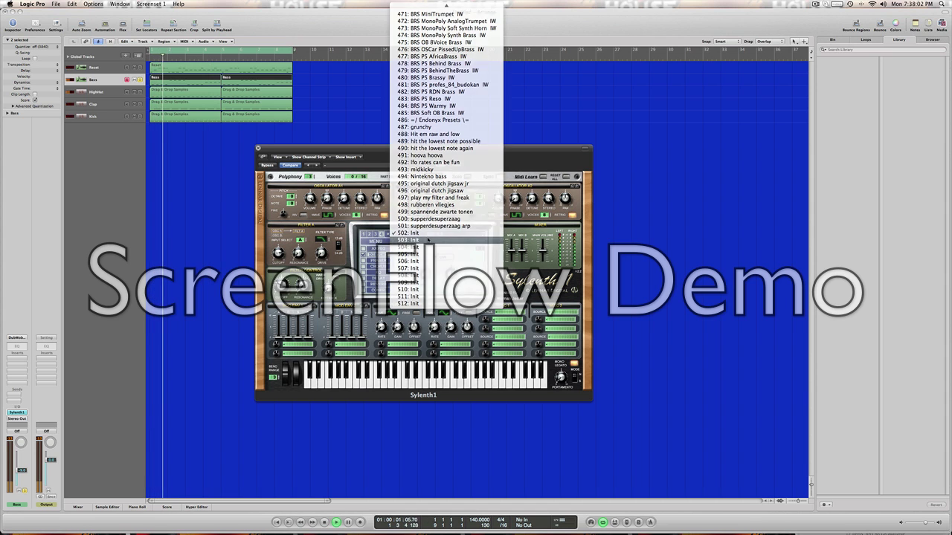
pyautogui.click(428, 235)
pyautogui.click(428, 235)
pyautogui.click(428, 232)
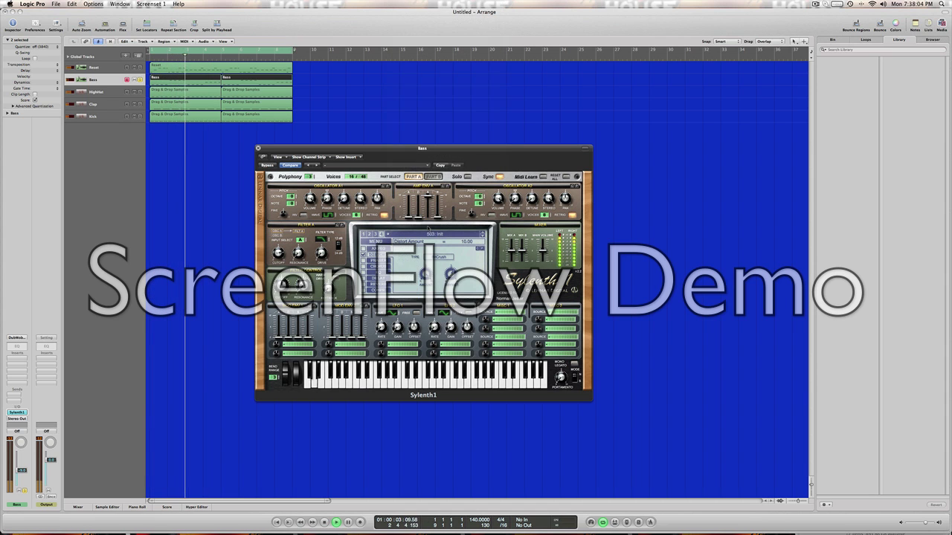
pyautogui.click(428, 235)
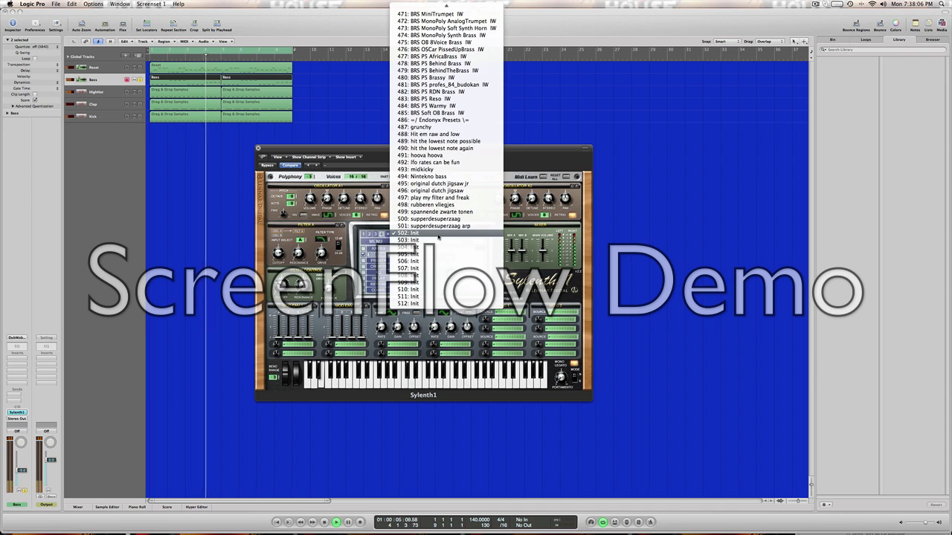
pyautogui.click(428, 236)
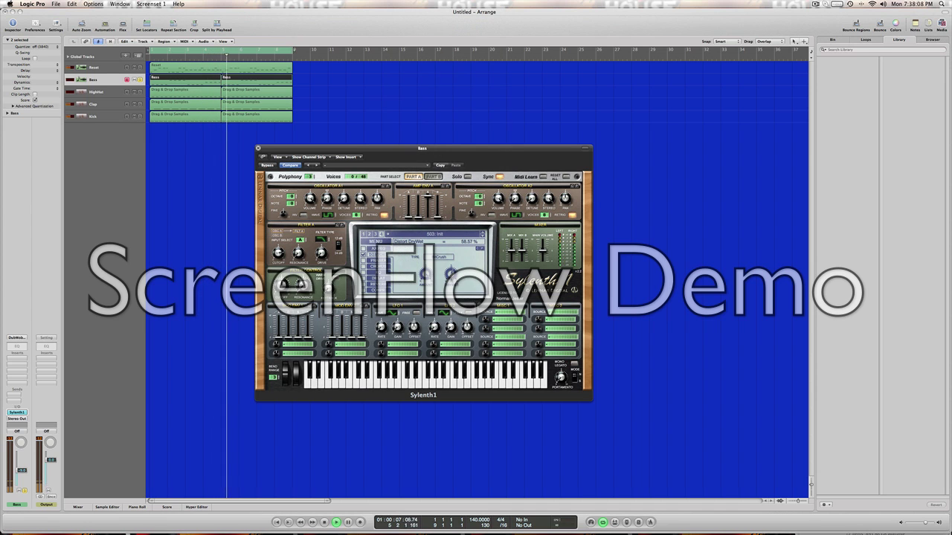
# - Switch between presets 503: Init and 502: Init during playback, and set the Filter A cutoff of 503: Init to about 3686 Hz
pyautogui.click(422, 235)
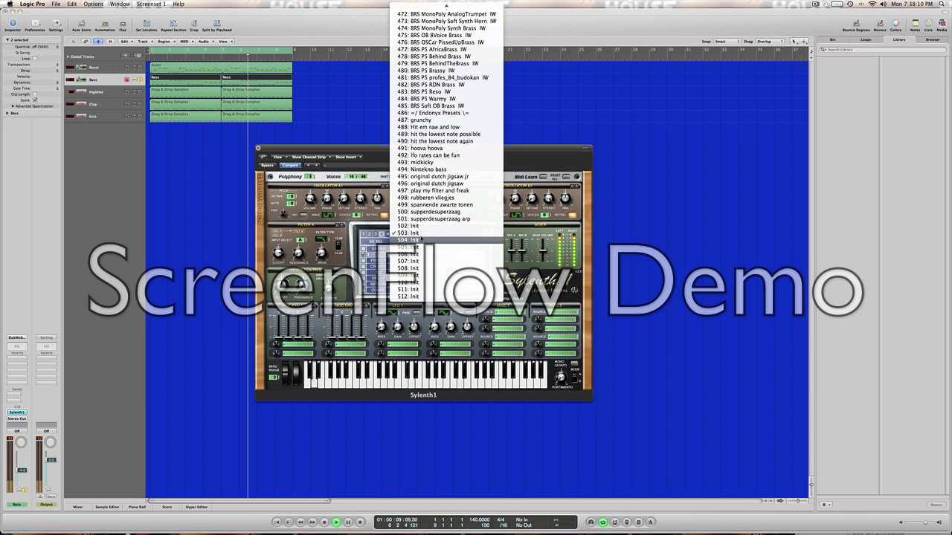
pyautogui.click(424, 228)
pyautogui.click(428, 234)
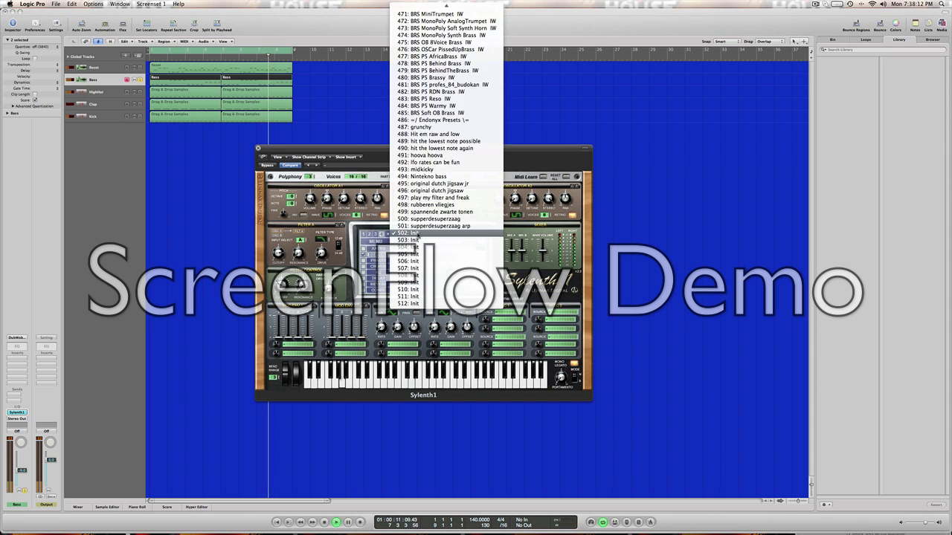
pyautogui.click(424, 228)
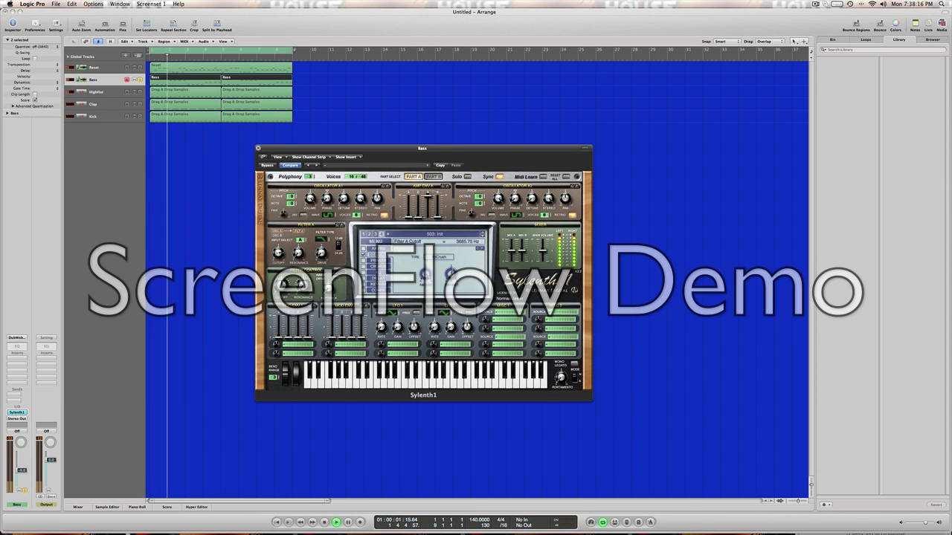
# - Compare with preset 502: Init, go back to 503: Init with Osc A2 retrigger on, and return the playhead to the start
pyautogui.click(453, 235)
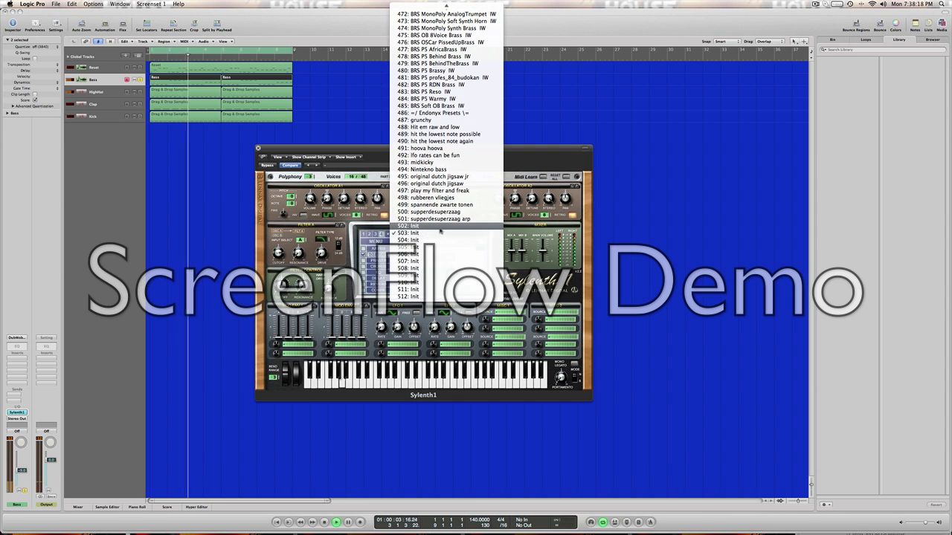
pyautogui.click(440, 225)
pyautogui.click(425, 237)
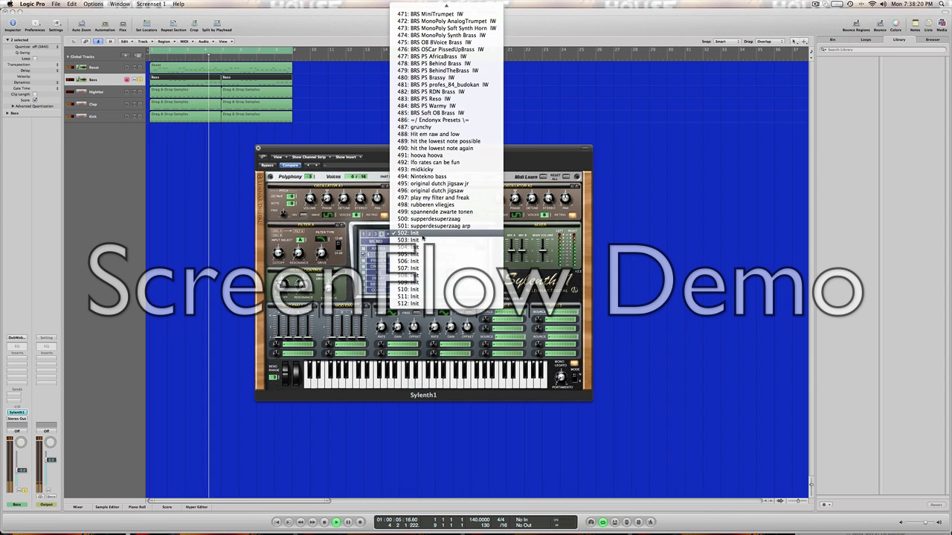
pyautogui.click(426, 246)
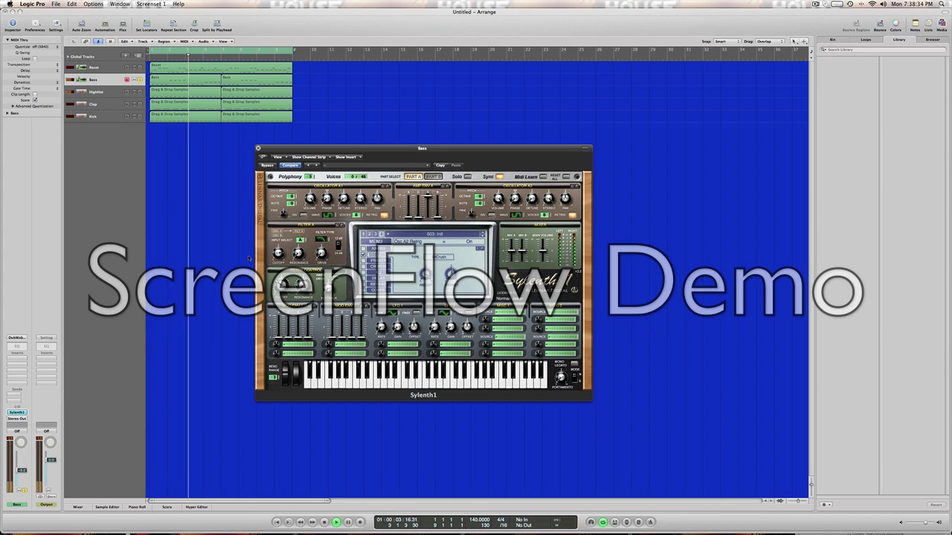
pyautogui.click(276, 522)
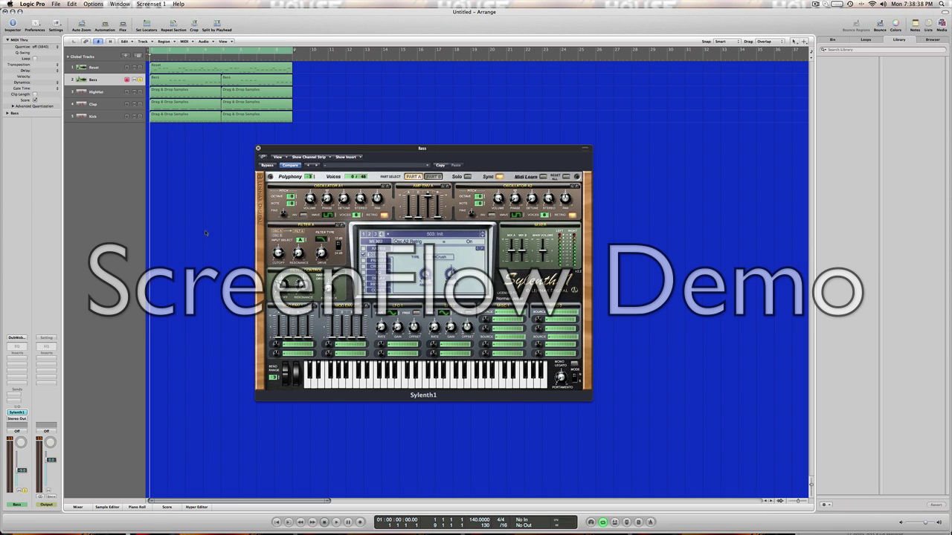
# - Close the bass synth window, solo the three drum tracks together with the Bass track, and play the loop
pyautogui.click(258, 148)
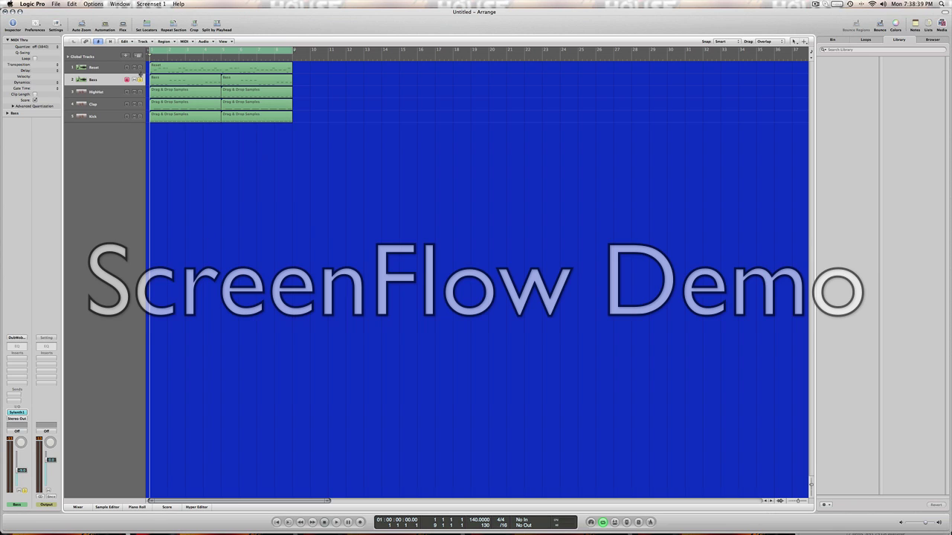
pyautogui.moveTo(140, 111); pyautogui.dragTo(139, 92)
pyautogui.press('space')
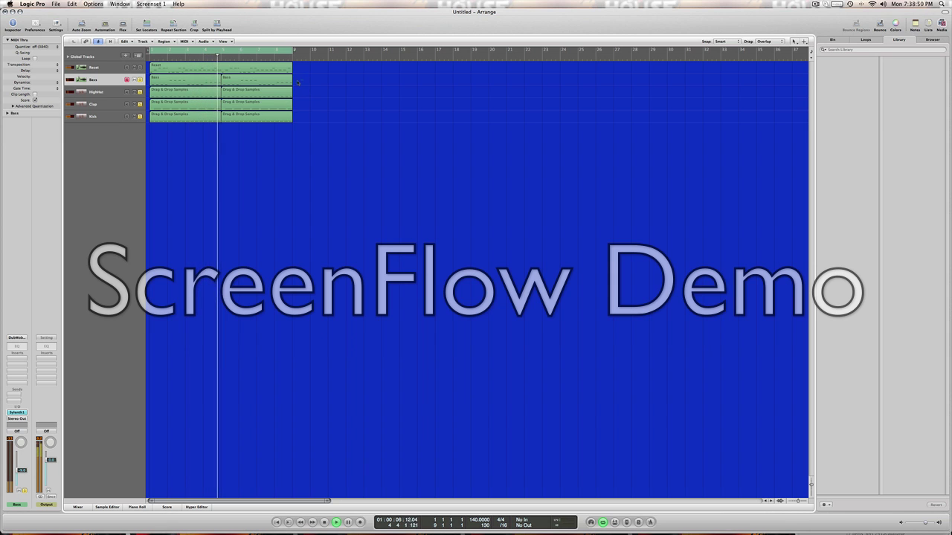
# - Show the notes of both Bass regions in the Piano Roll, and return the playhead to the start
pyautogui.moveTo(298, 82); pyautogui.dragTo(211, 83)
pyautogui.doubleClick(210, 83)
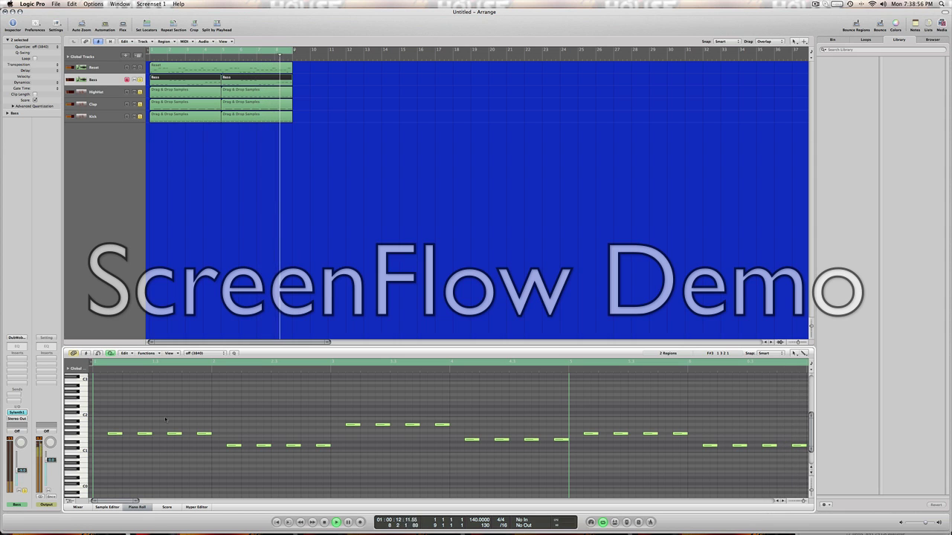
pyautogui.press('Return')
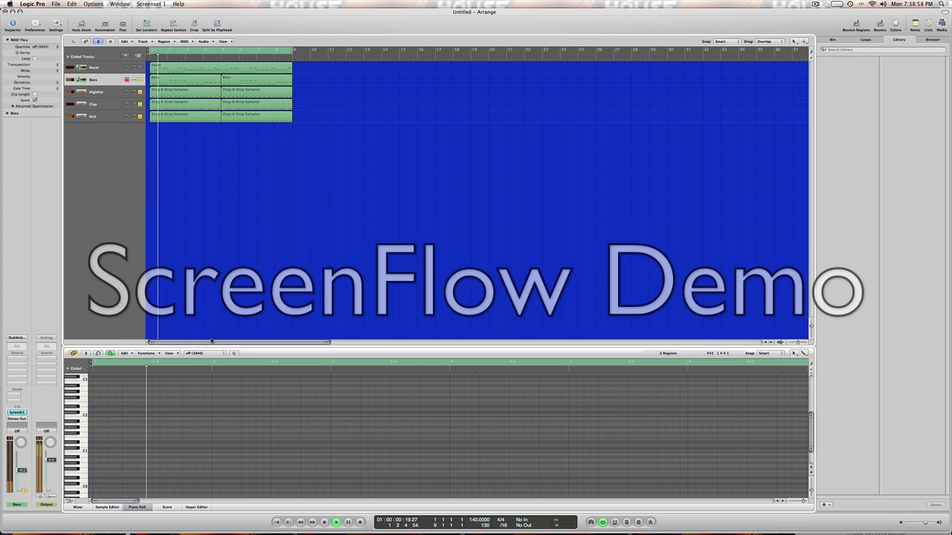
pyautogui.press('space')
pyautogui.click(277, 521)
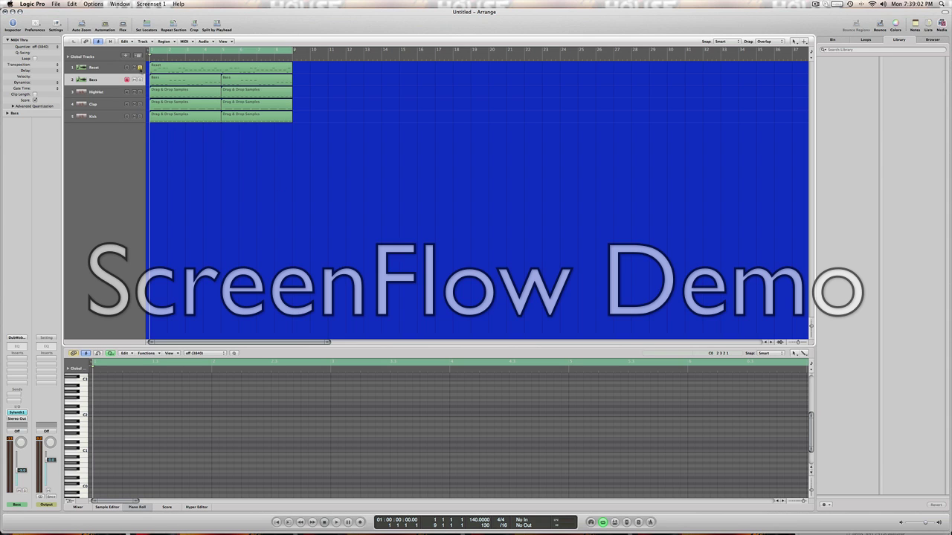
# - Play the loop with only the Reset track soloed, and return the playhead to the start
pyautogui.press('space')
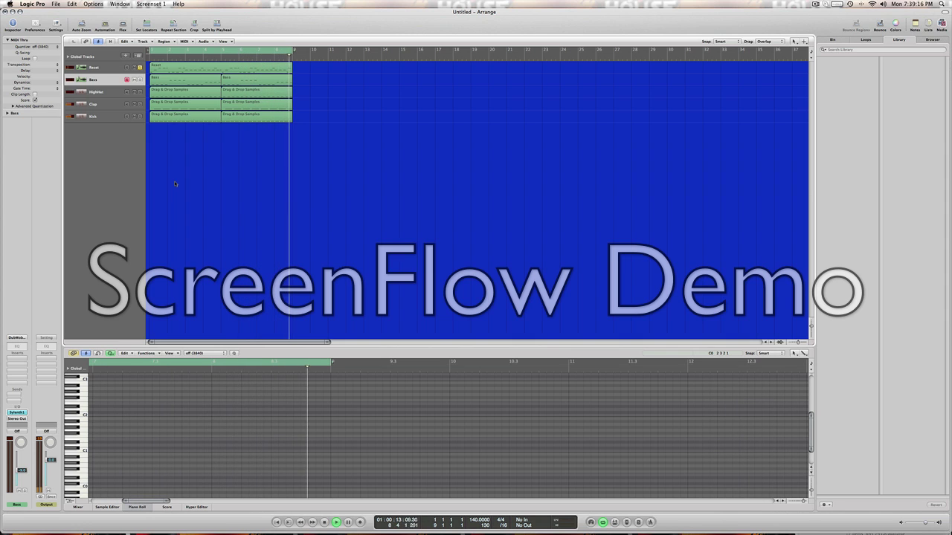
pyautogui.press('space')
pyautogui.click(276, 522)
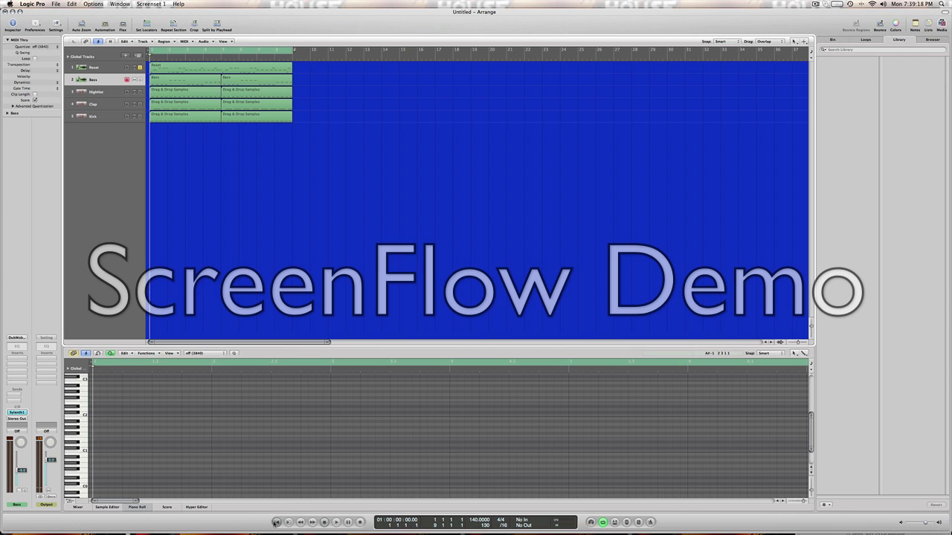
# - Open the Reset track's Sylenth1 and set sawtooth waves and voices for the Part A and Part B oscillators, 32 voices in total
pyautogui.click(124, 68)
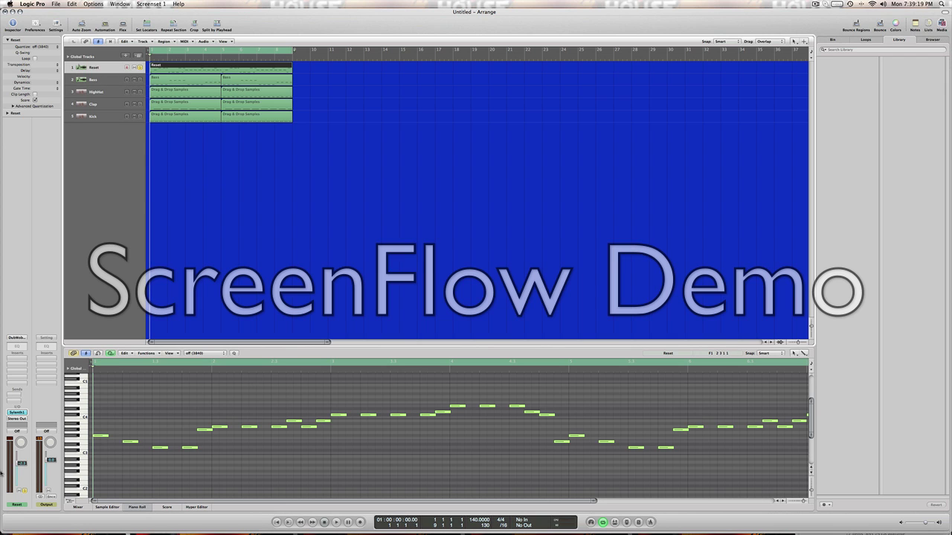
pyautogui.click(17, 412)
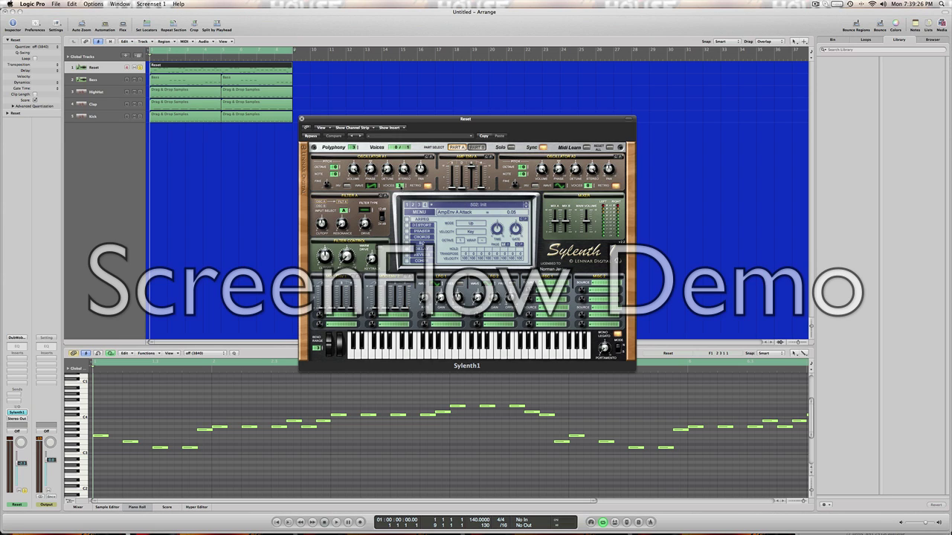
pyautogui.moveTo(402, 147); pyautogui.dragTo(412, 51)
pyautogui.click(480, 147)
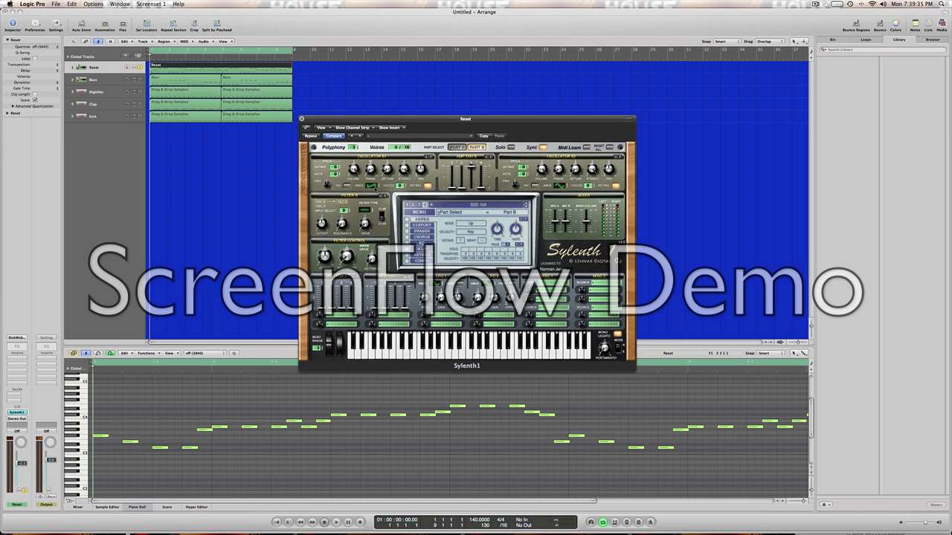
pyautogui.moveTo(588, 185); pyautogui.dragTo(589, 179)
pyautogui.click(456, 147)
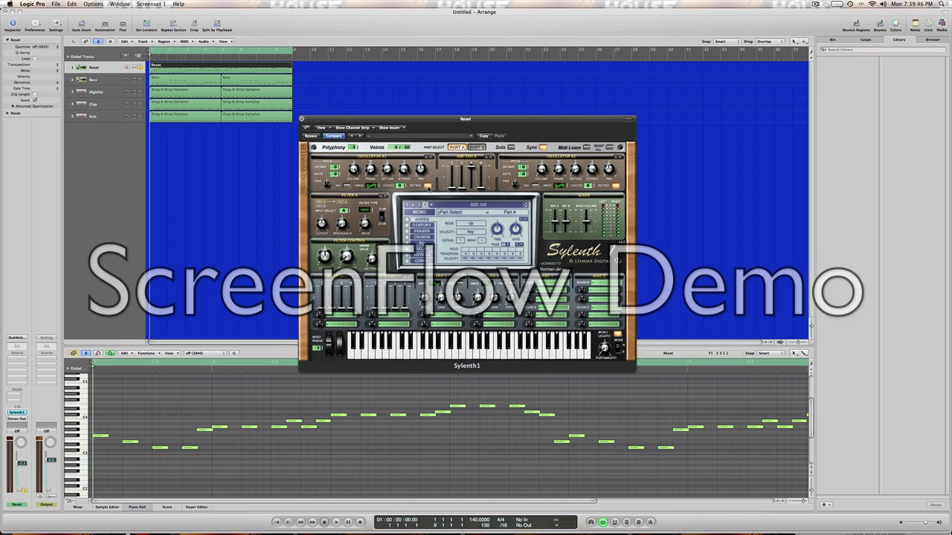
# - Turn off retrigger for Osc A1 and Osc A2, play the Reset melody, and return to the start
pyautogui.click(427, 185)
pyautogui.press('space')
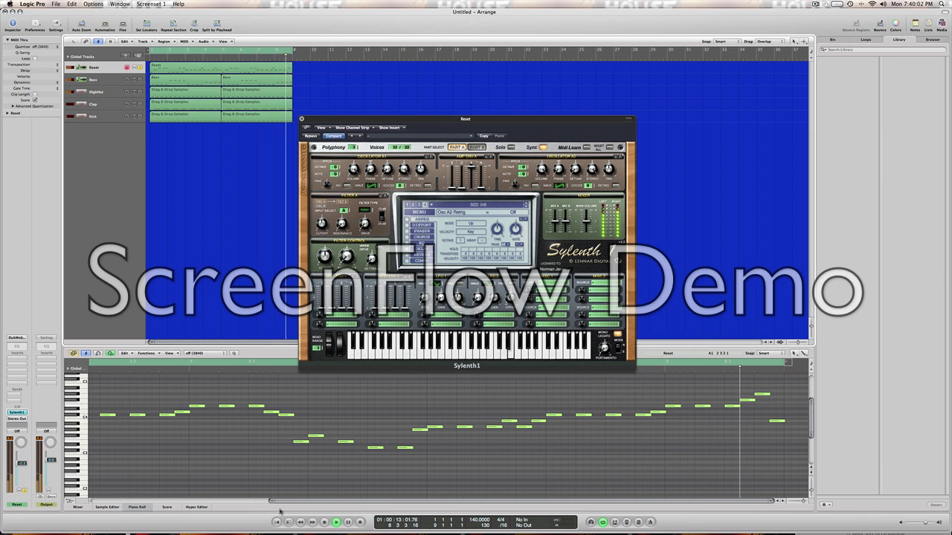
pyautogui.press('space')
pyautogui.press('Return')
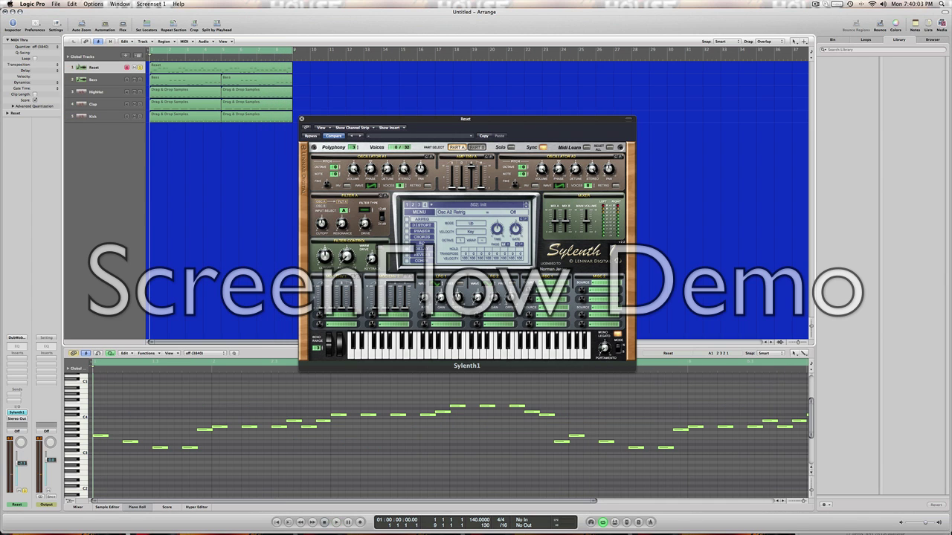
# - Detune the oscillators in Part A and Part B, with Osc A1 and Osc B1 at about 4.9, and return to Part A
pyautogui.moveTo(433, 119); pyautogui.dragTo(454, 96)
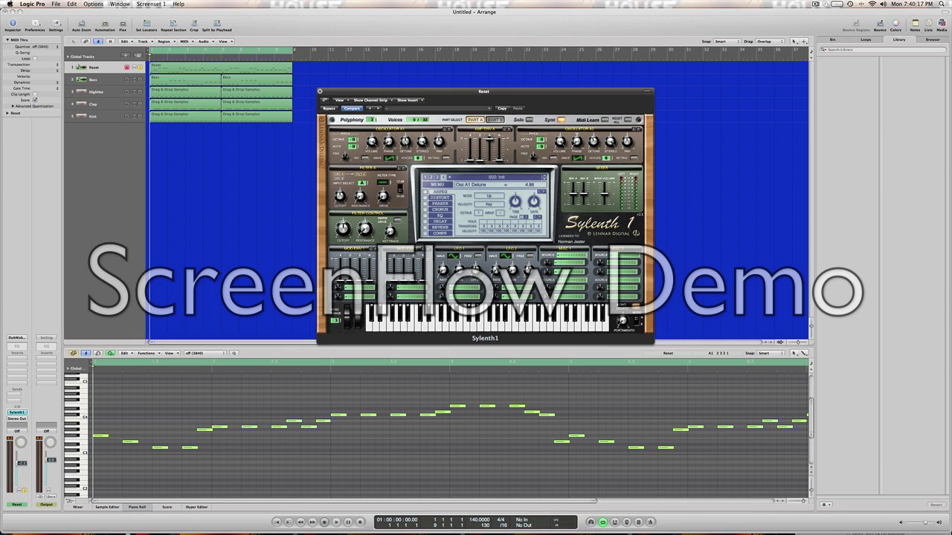
pyautogui.click(496, 119)
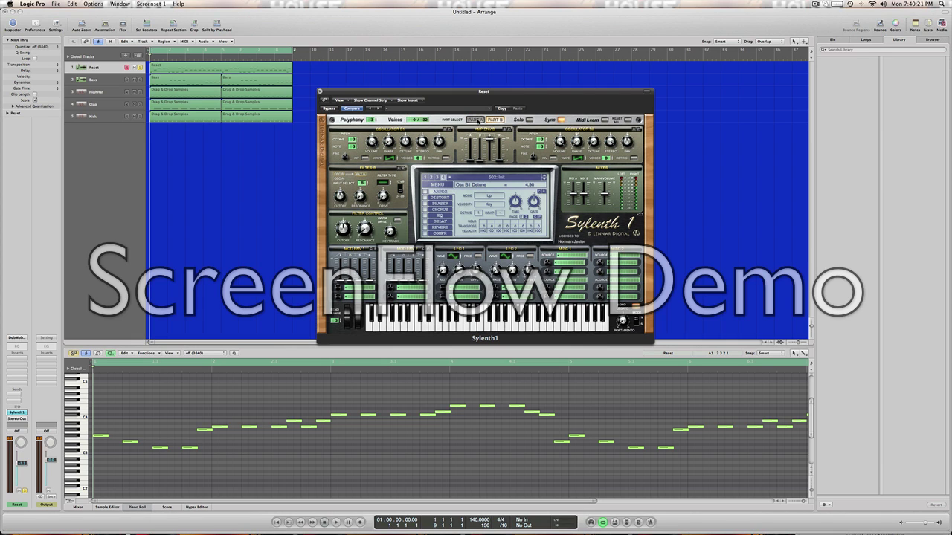
pyautogui.moveTo(593, 140); pyautogui.dragTo(597, 112)
pyautogui.click(474, 119)
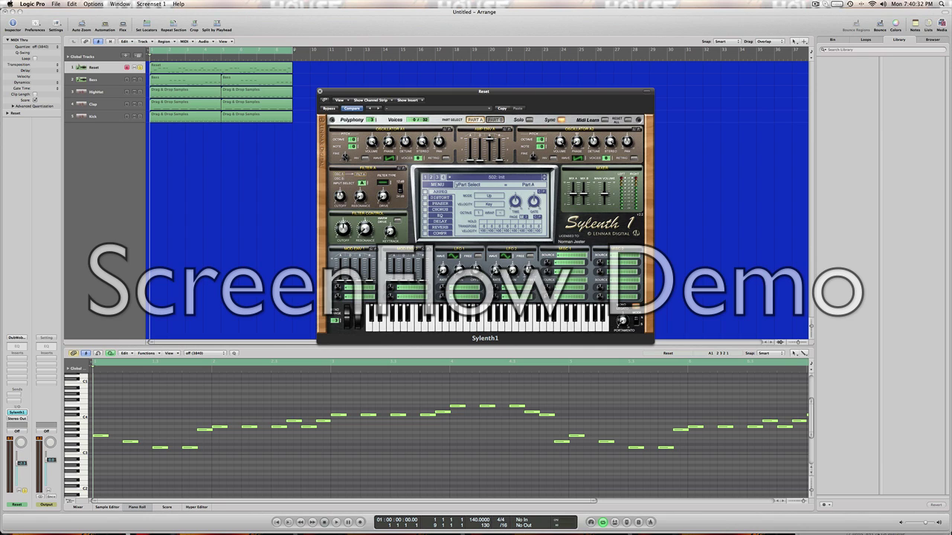
# - Set the octave to 2 for Osc A1 and 1 for Osc A2 in Part A, and to -1 for Osc B1 in Part B
pyautogui.click(346, 158)
pyautogui.press('space')
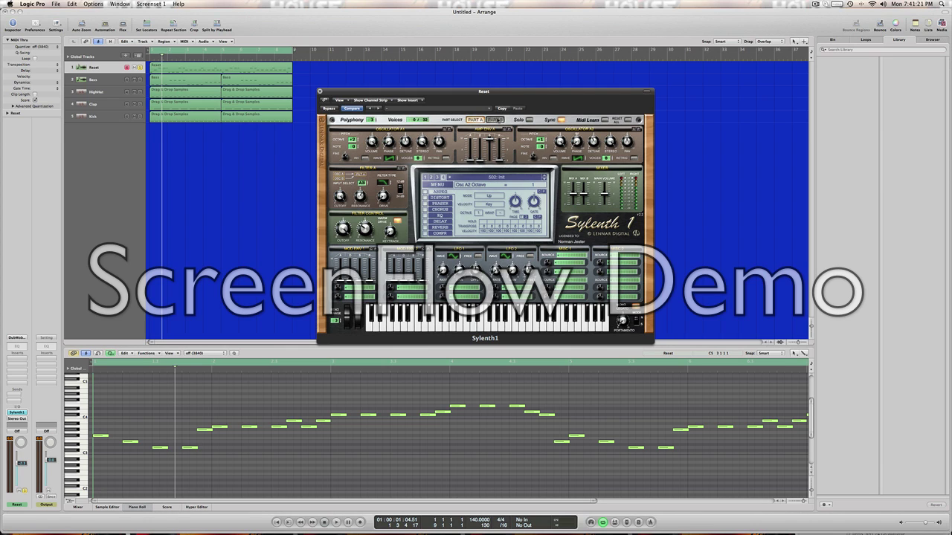
pyautogui.click(496, 119)
pyautogui.click(356, 141)
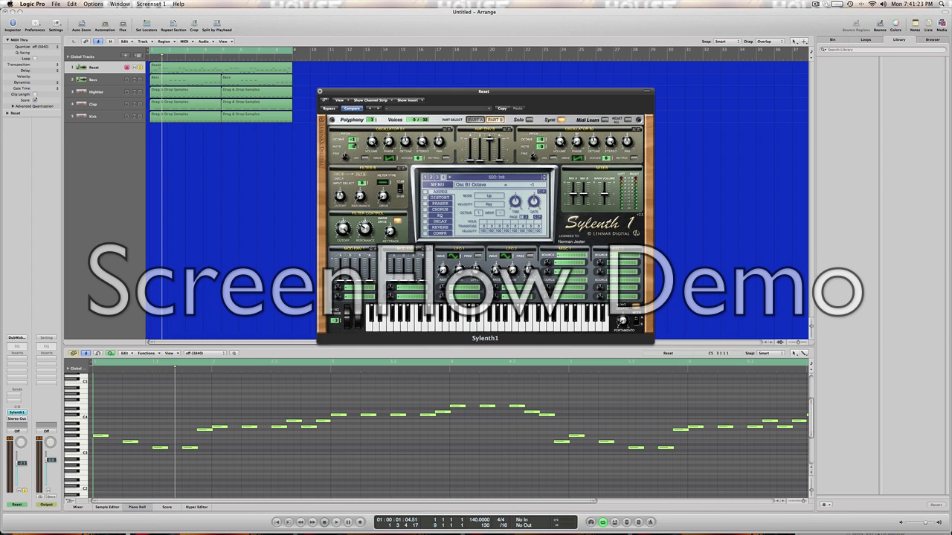
pyautogui.click(282, 178)
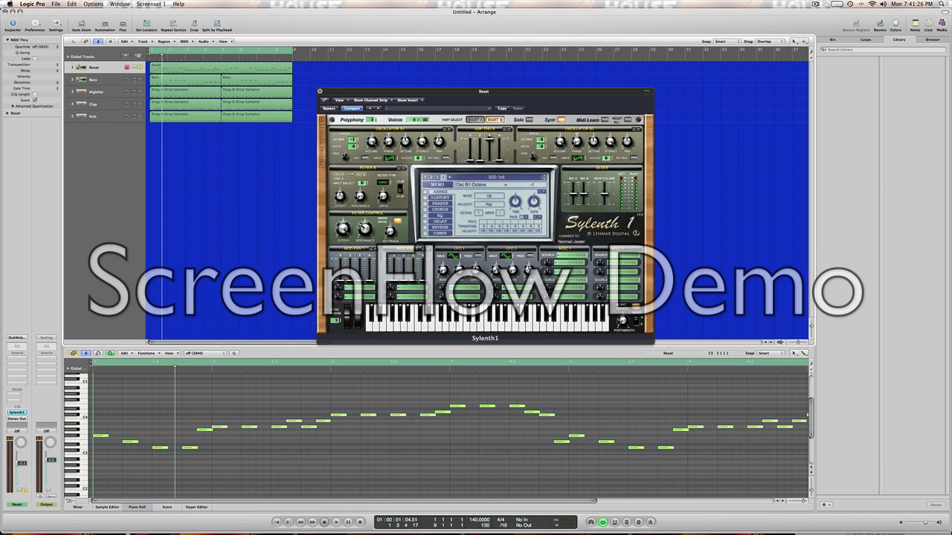
# - Play the Reset melody and set the Osc B1 volume to 10.00 and the filter control resonance to 3.24
pyautogui.press('space')
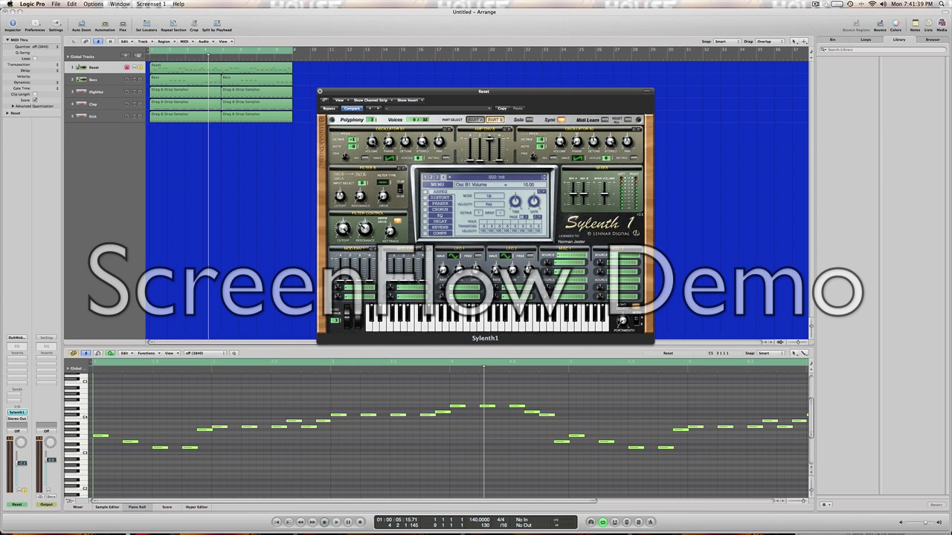
pyautogui.press('Return')
pyautogui.press('space')
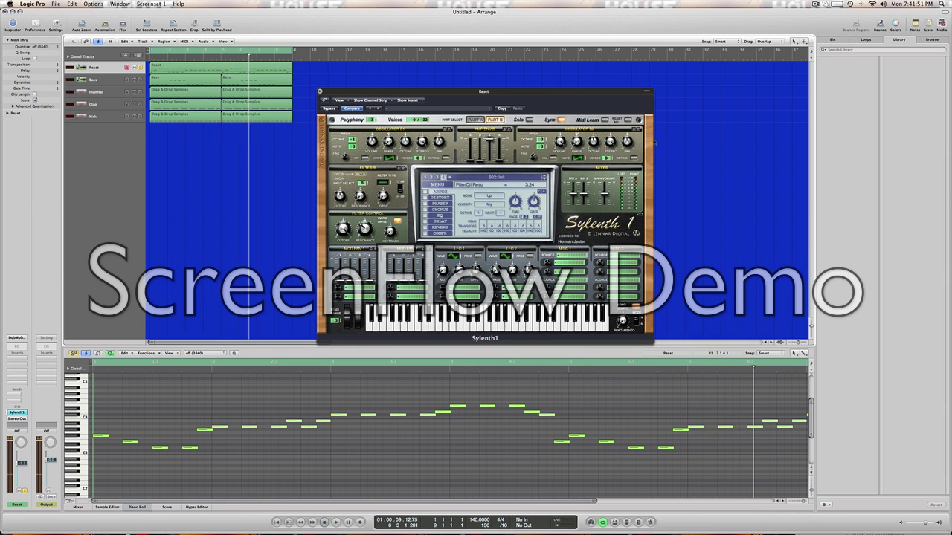
# - Set the Osc A2 volume to 8.48 in Part A and go back to Part B
pyautogui.click(475, 120)
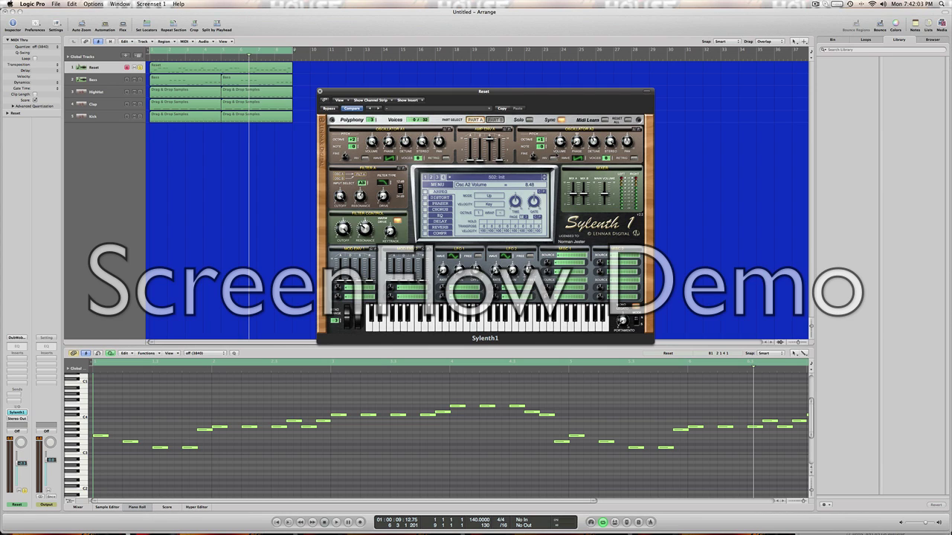
pyautogui.click(493, 120)
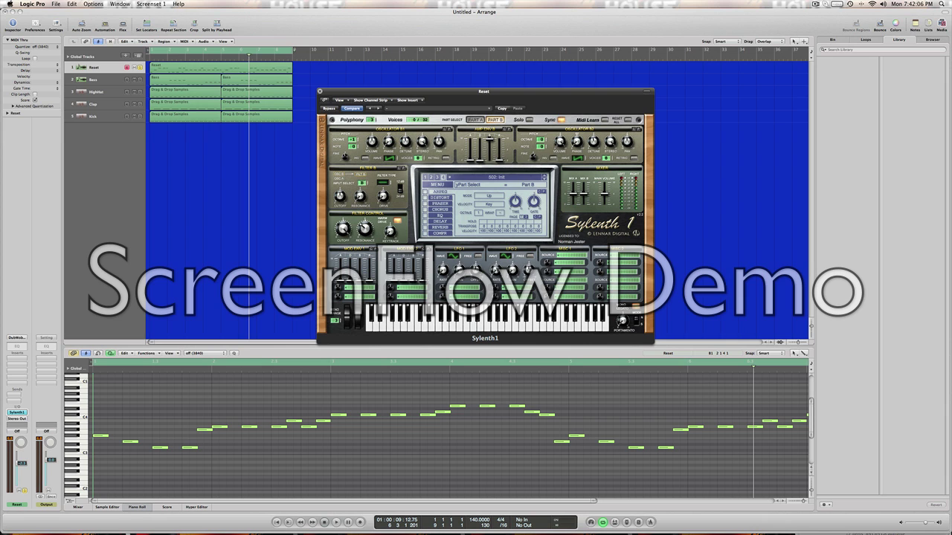
# - Set the Osc B2 volume to 7.95 in Part B, play the Reset melody from the start, and close the synth
pyautogui.press('Return')
pyautogui.press('space')
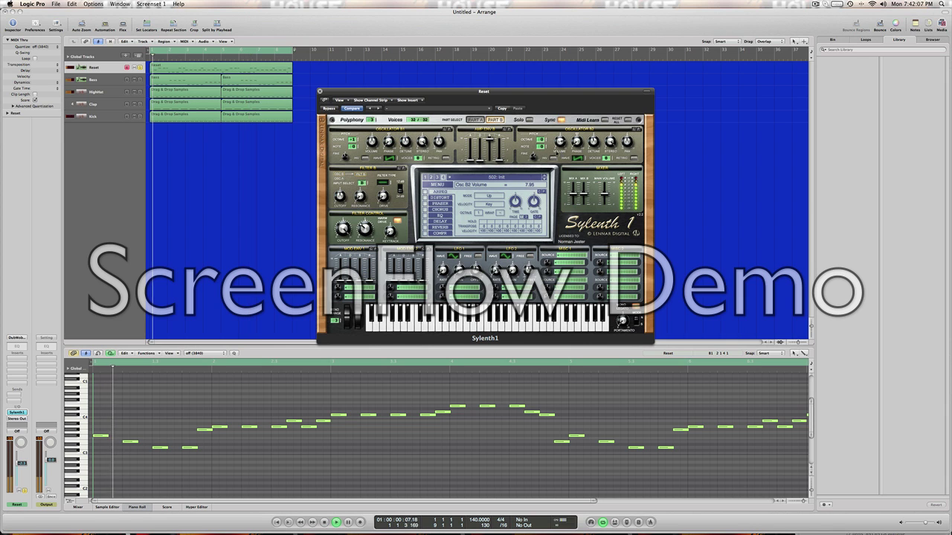
pyautogui.press('super+w')
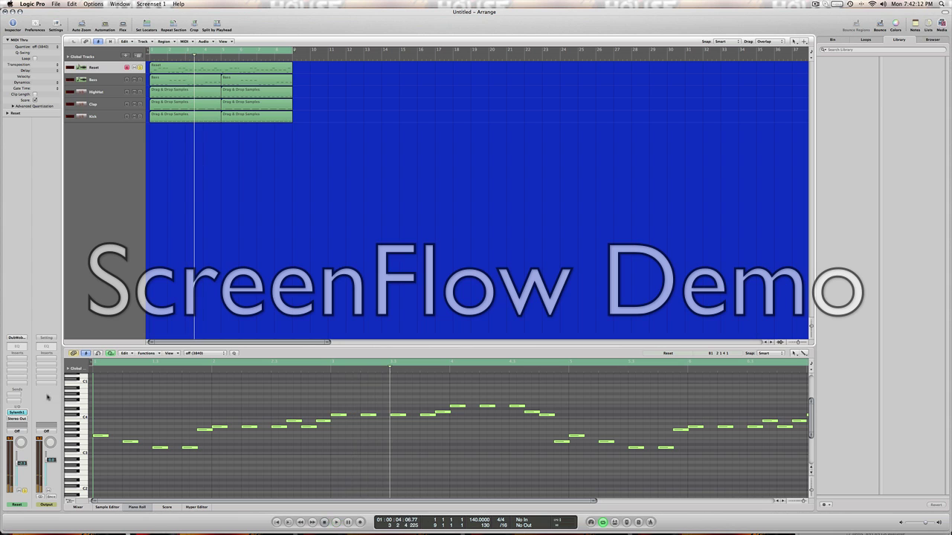
pyautogui.click(275, 523)
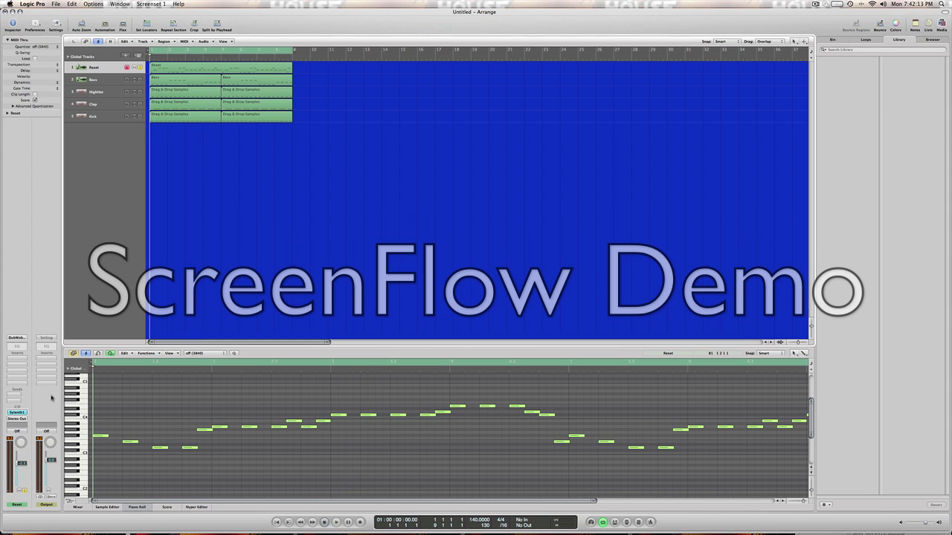
# - Set the Reset synth's portamento mode to Slide and its time to 3.90, and audition the melody from the start
pyautogui.click(18, 412)
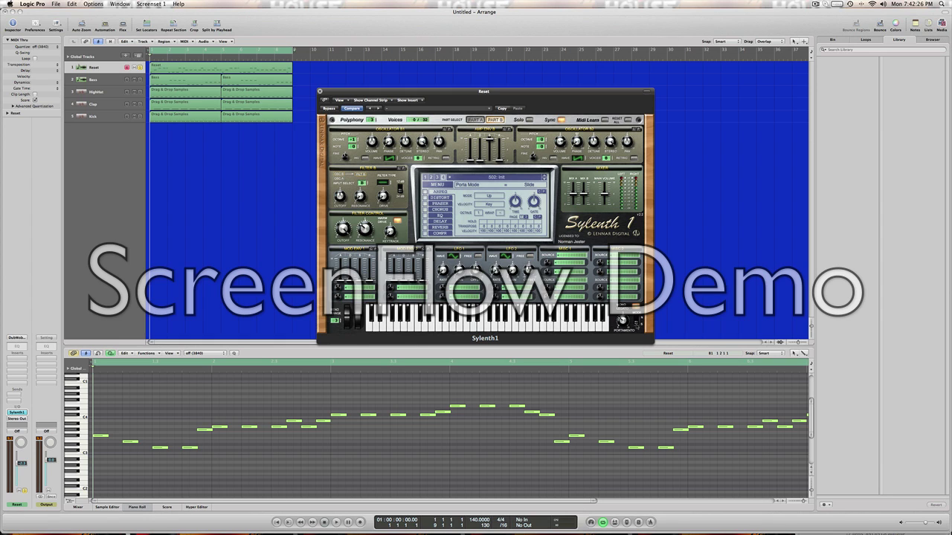
pyautogui.press('space')
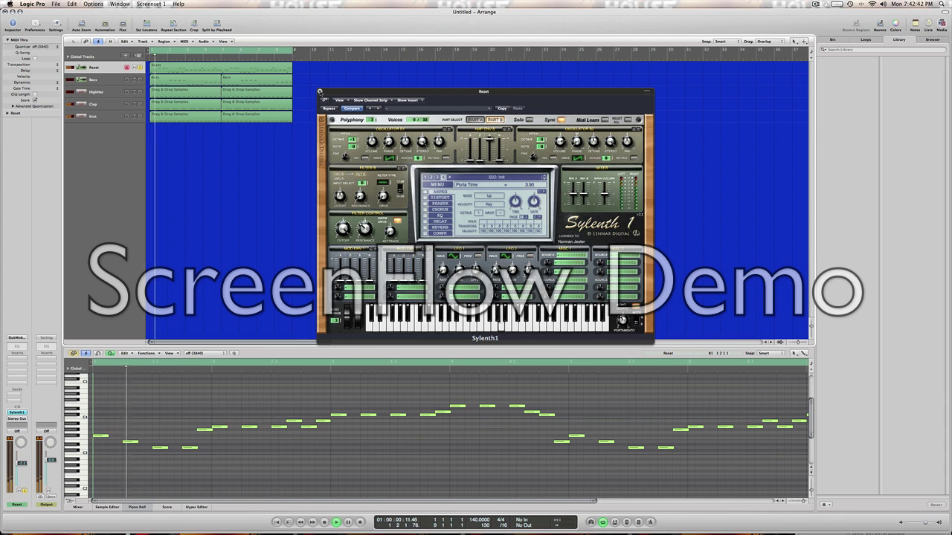
pyautogui.click(319, 92)
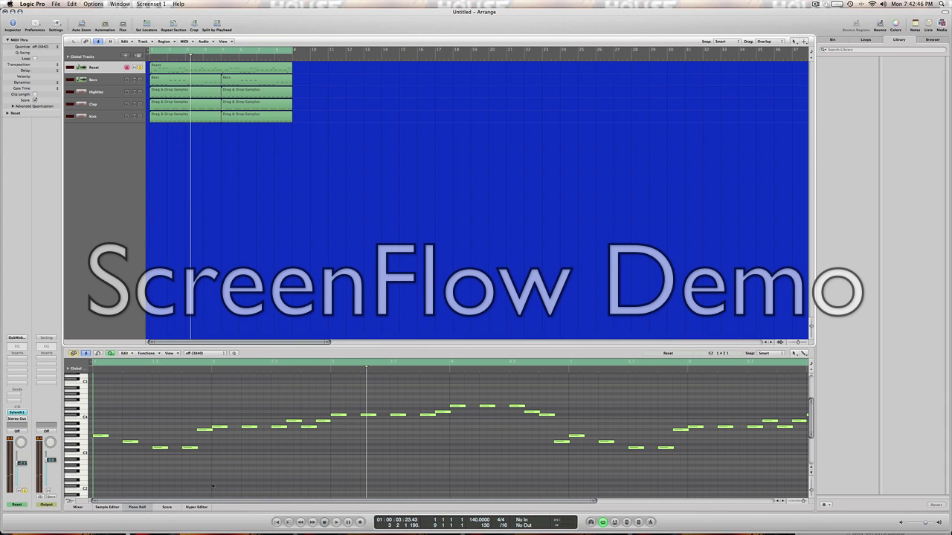
pyautogui.click(274, 523)
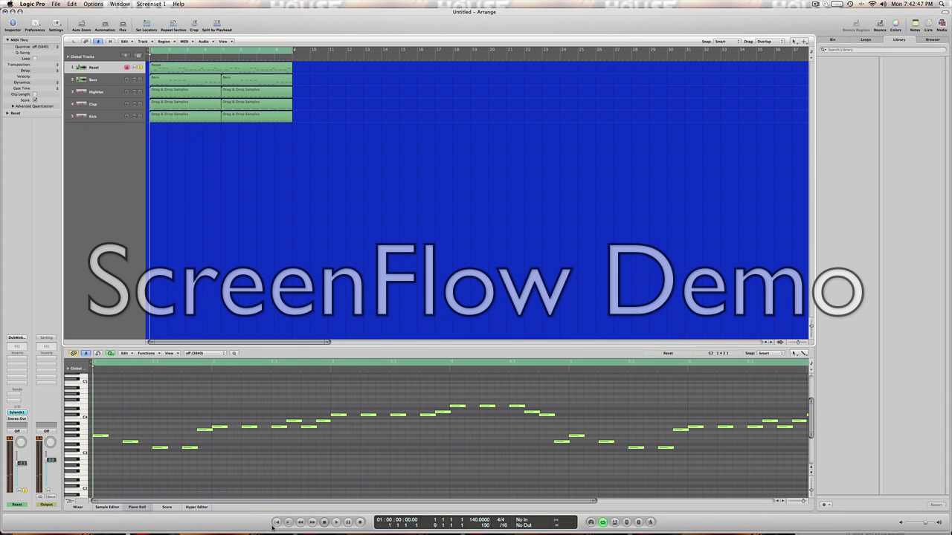
# - Add a Channel EQ to the Reset track, boosting 80 Hz by 7 dB, 500 Hz by 2 dB and the highs by 7 dB
pyautogui.doubleClick(18, 346)
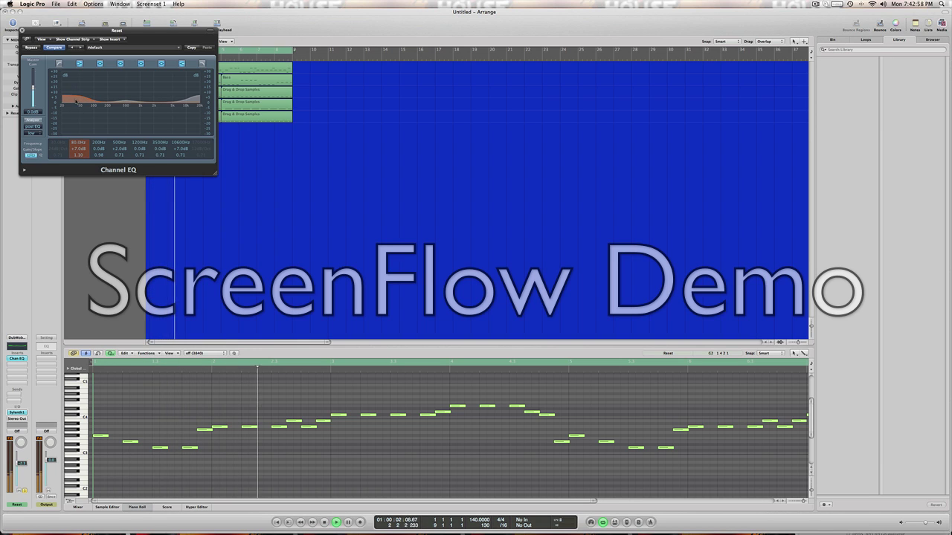
pyautogui.press('super+w')
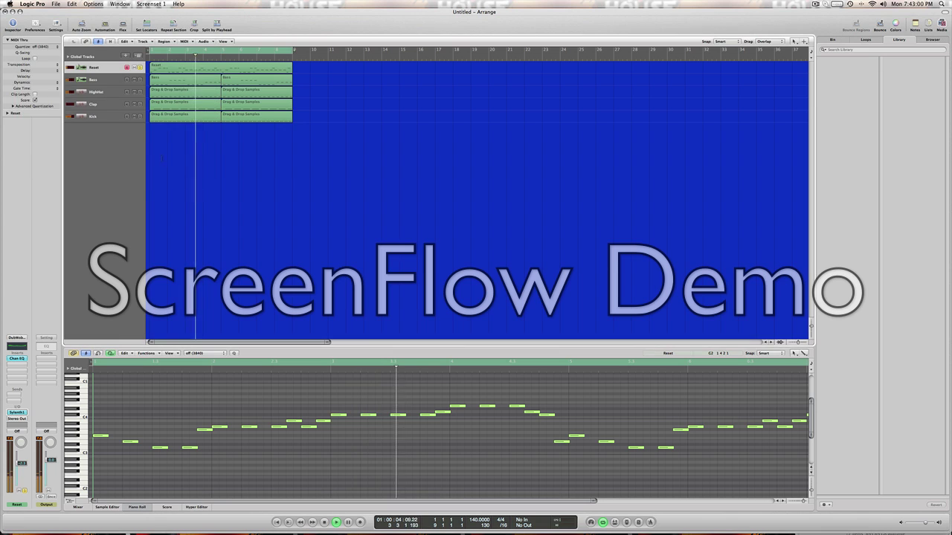
# - Set Sylenth1's Filter B type to Lowpass and the portamento time to 3.43, and play the Reset melody
pyautogui.click(17, 413)
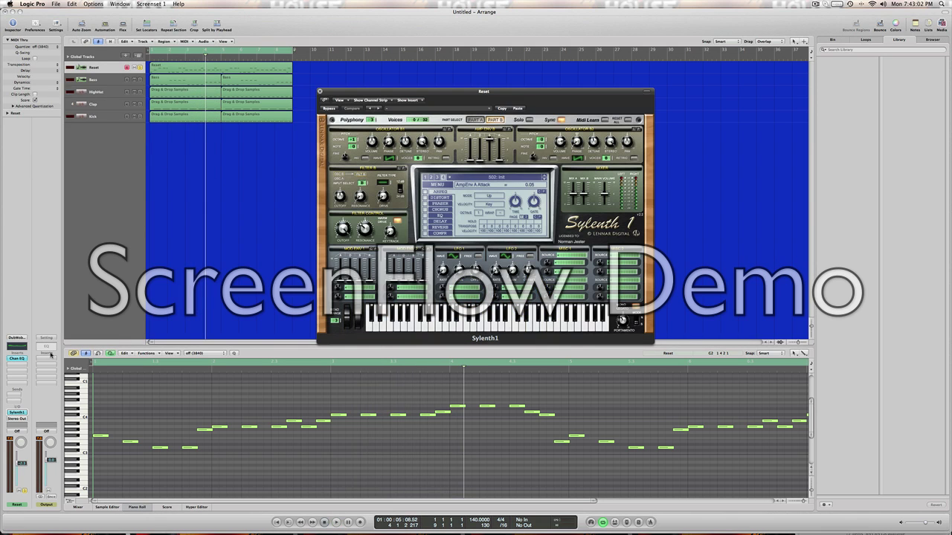
pyautogui.moveTo(373, 96); pyautogui.dragTo(378, 85)
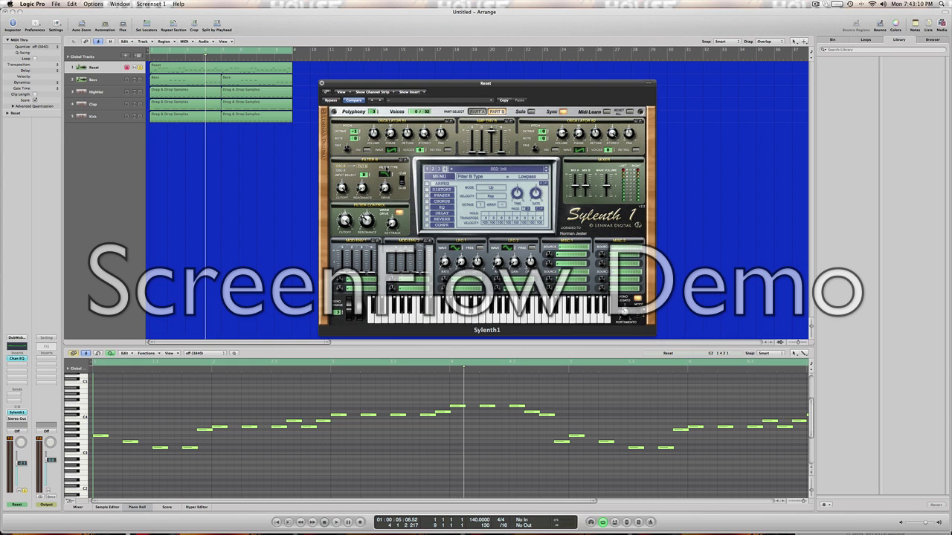
pyautogui.press('space')
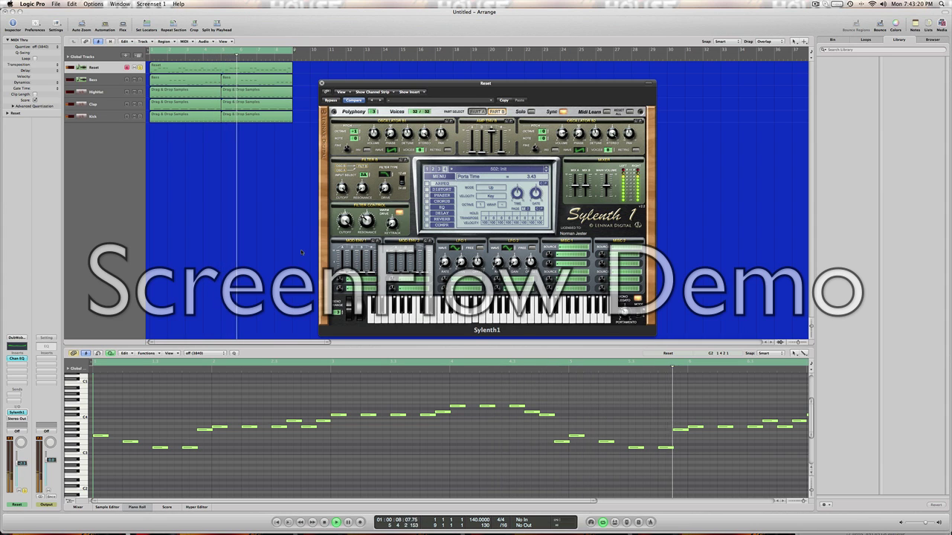
pyautogui.press('v')
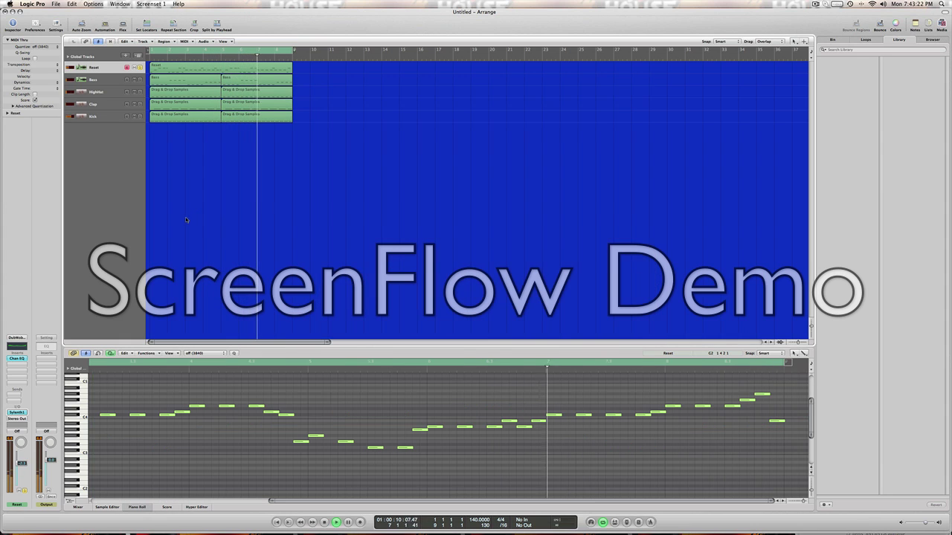
# - Insert a Sample Delay on the Reset track and set its left delay to 297 samples
pyautogui.click(19, 369)
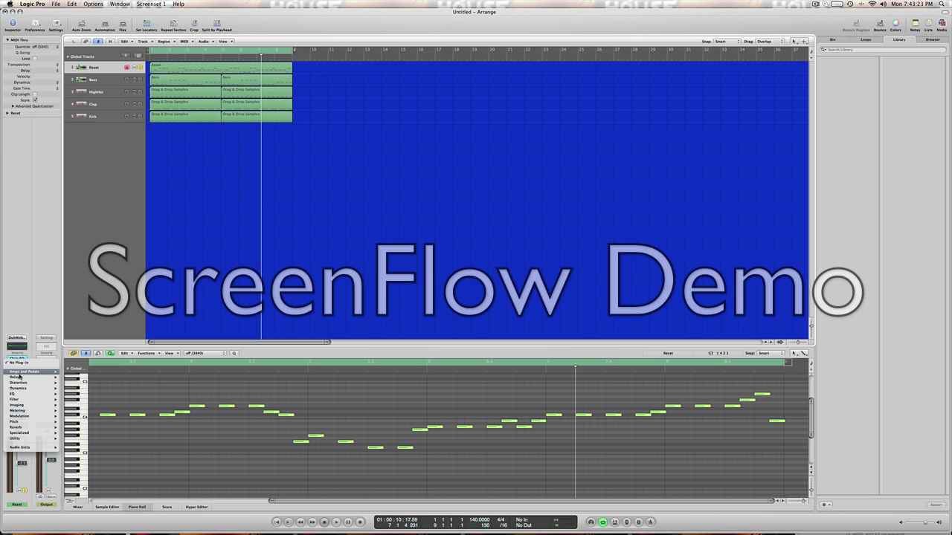
pyautogui.moveTo(21, 377)
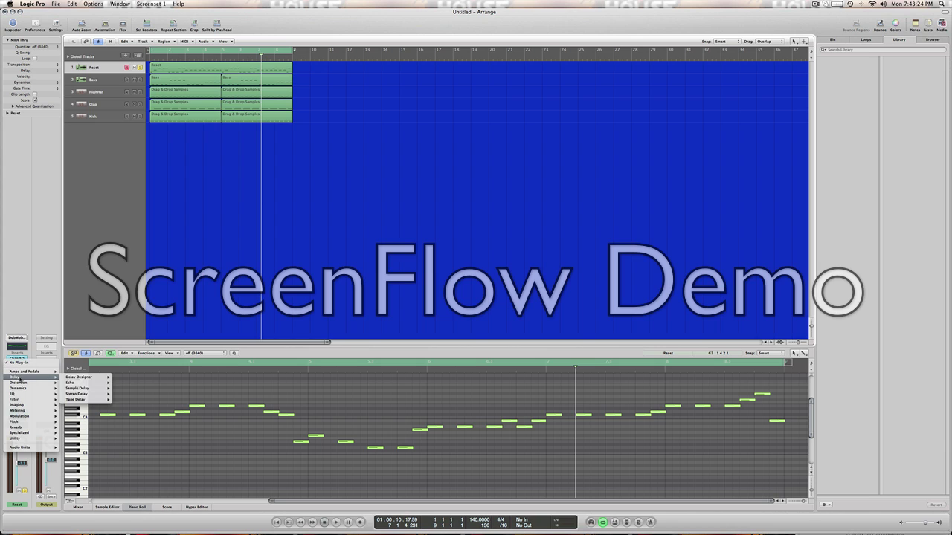
pyautogui.click(94, 391)
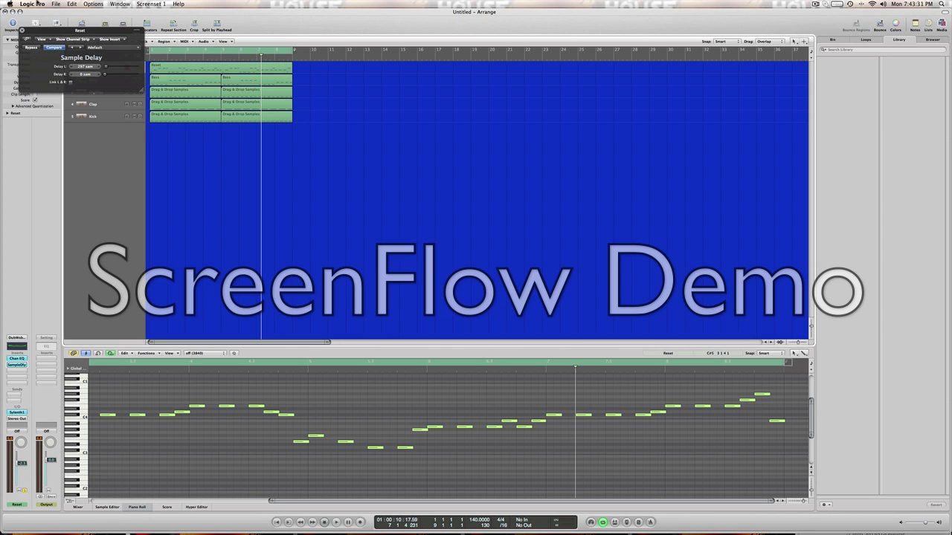
pyautogui.click(22, 31)
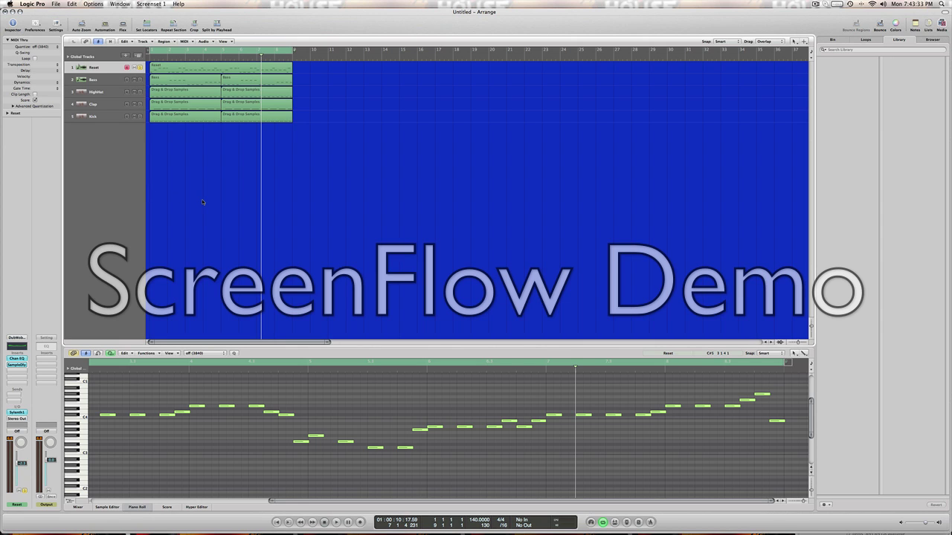
# - Play the Reset melody from the start and compare it with the Sample Delay bypassed and active
pyautogui.press('Return')
pyautogui.press('space')
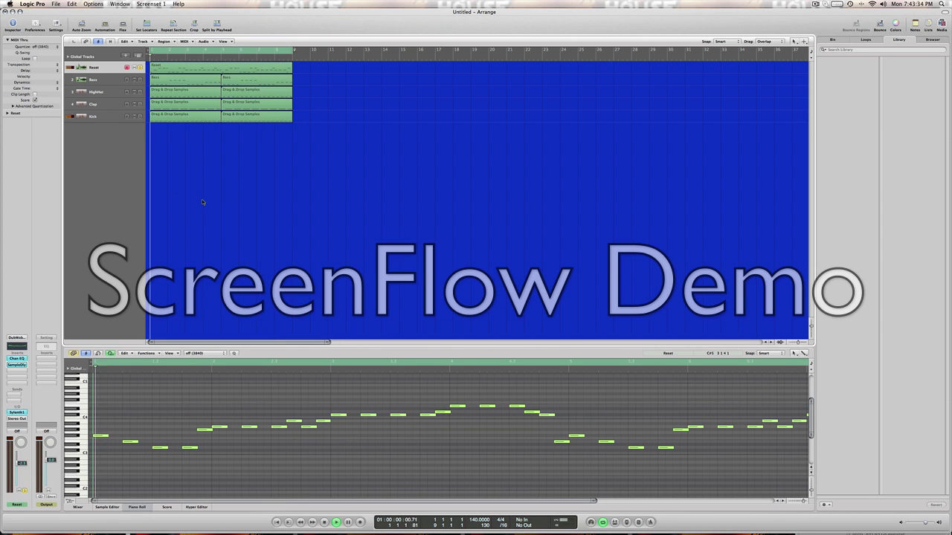
pyautogui.click(16, 365)
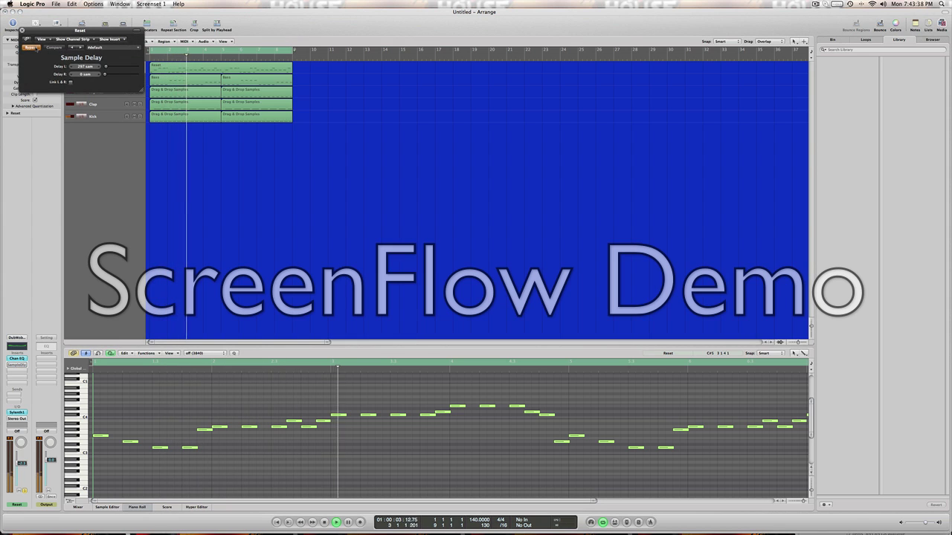
pyautogui.click(21, 30)
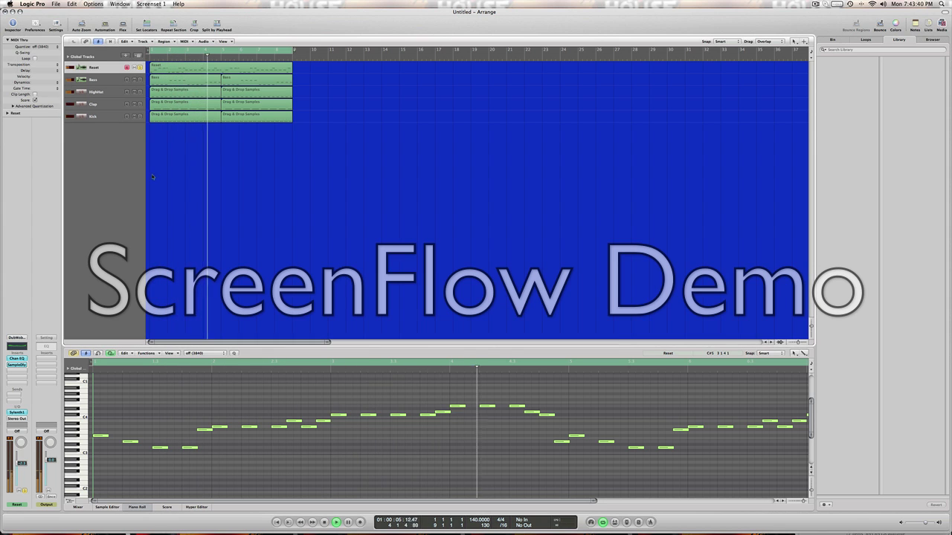
# - Insert a Stereo Delay on the Reset track, lower its left output mix, and audition the melody
pyautogui.click(22, 375)
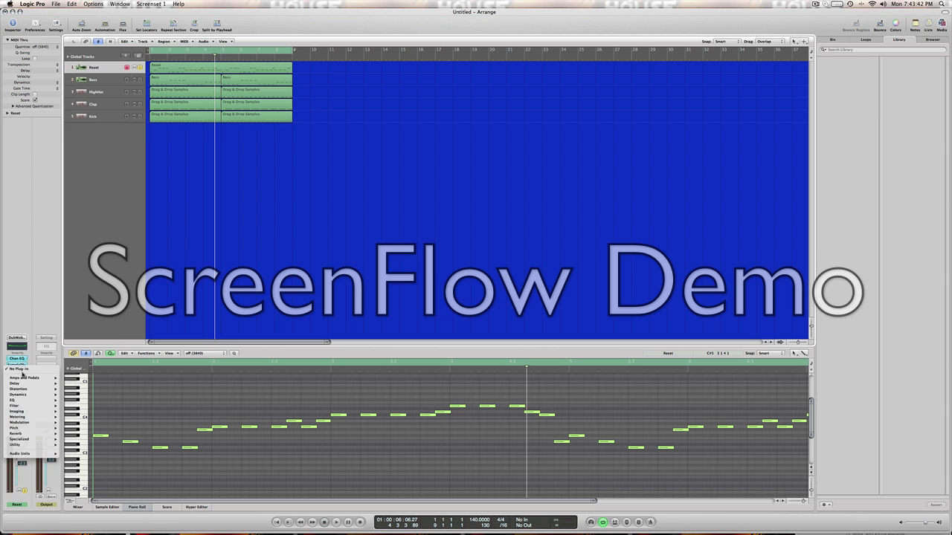
pyautogui.moveTo(22, 384)
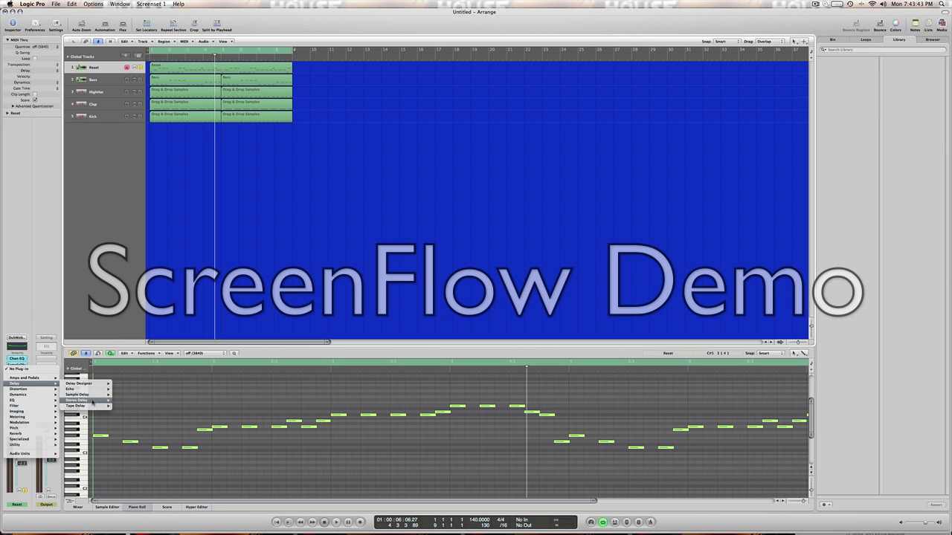
pyautogui.click(123, 400)
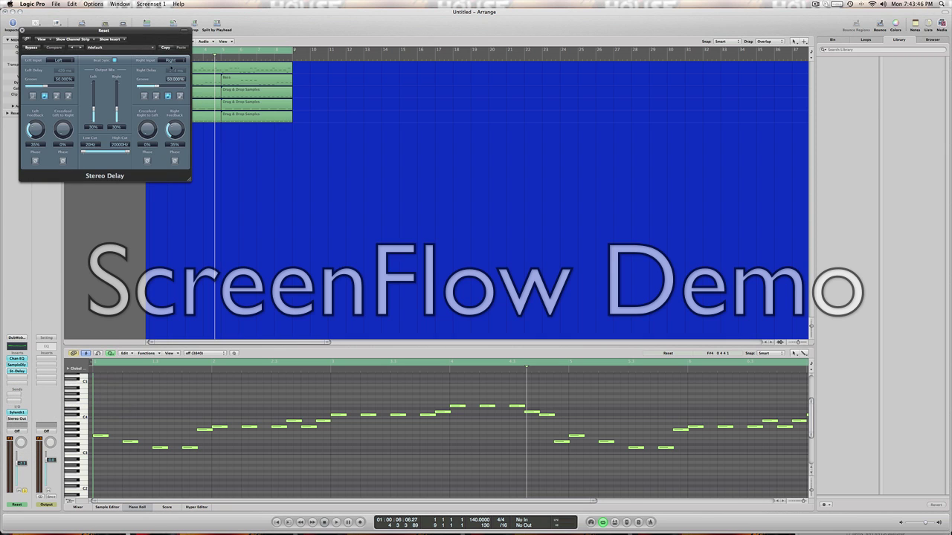
pyautogui.moveTo(149, 32); pyautogui.dragTo(336, 185)
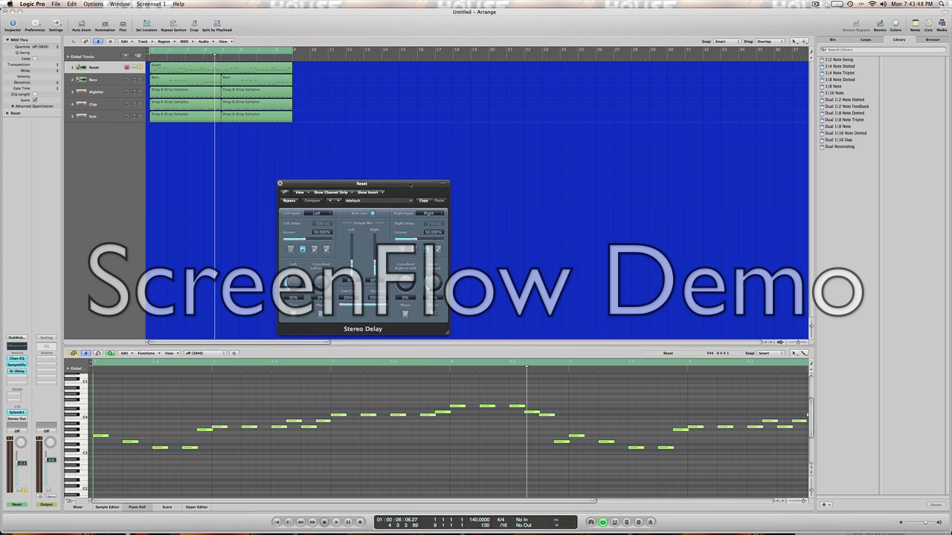
pyautogui.press('space')
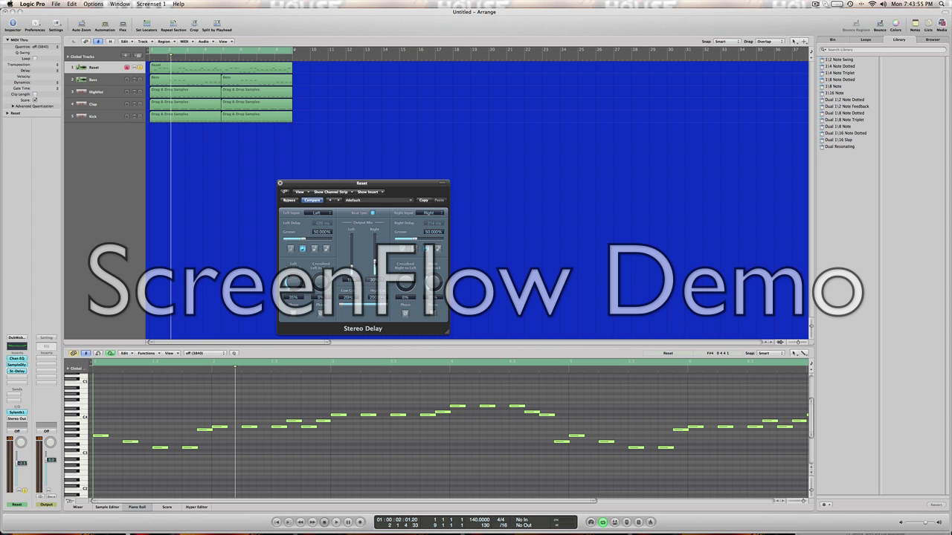
pyautogui.click(280, 183)
pyautogui.press('space')
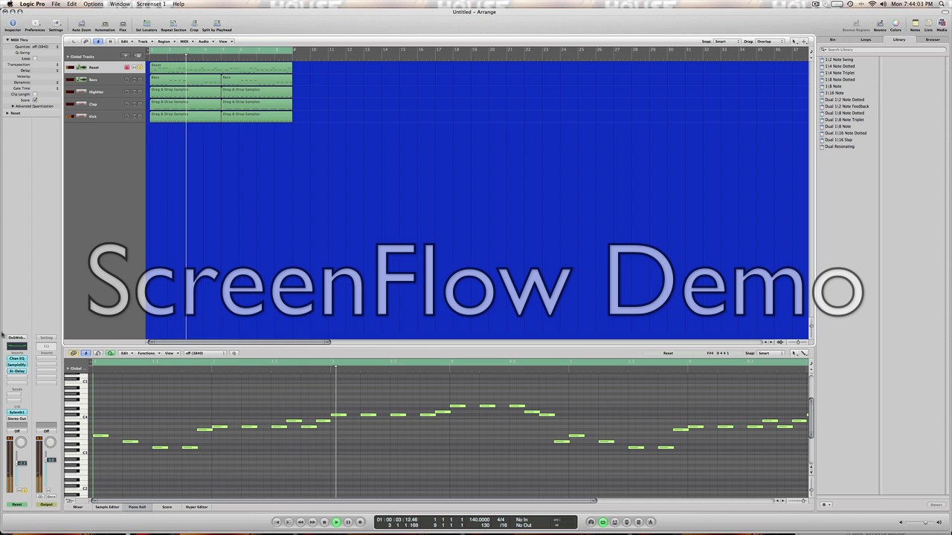
# - Insert the Space Designer reverb on the Reset track and set its impulse response length to 3.400 s
pyautogui.click(17, 377)
pyautogui.moveTo(30, 395)
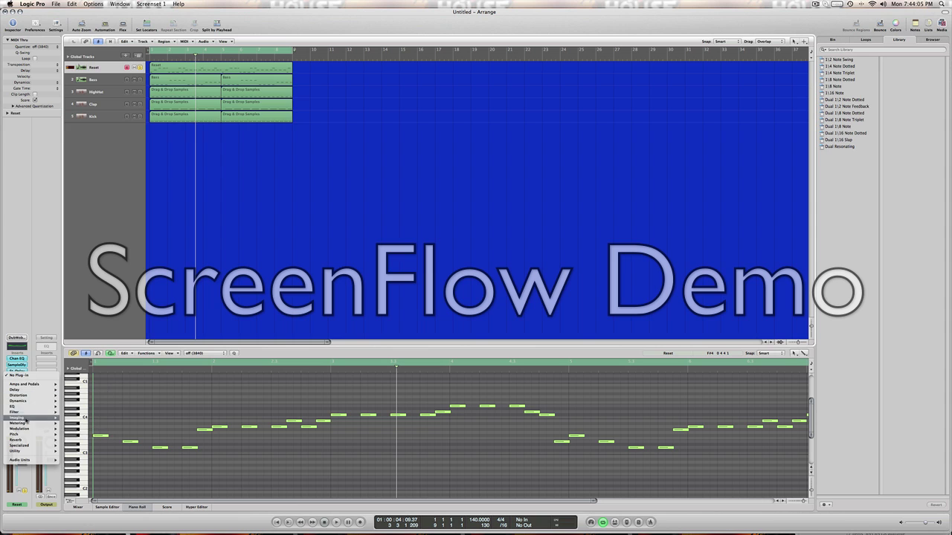
pyautogui.moveTo(27, 442)
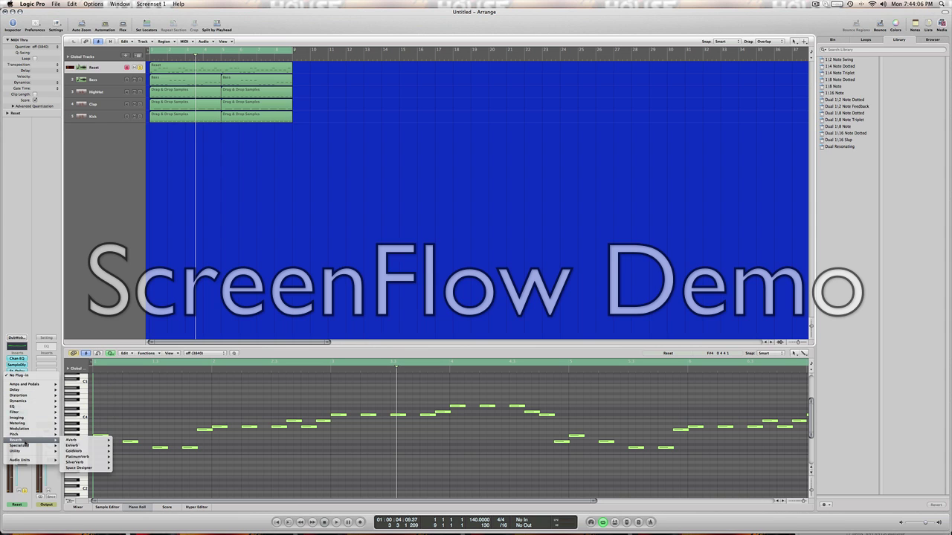
pyautogui.click(87, 469)
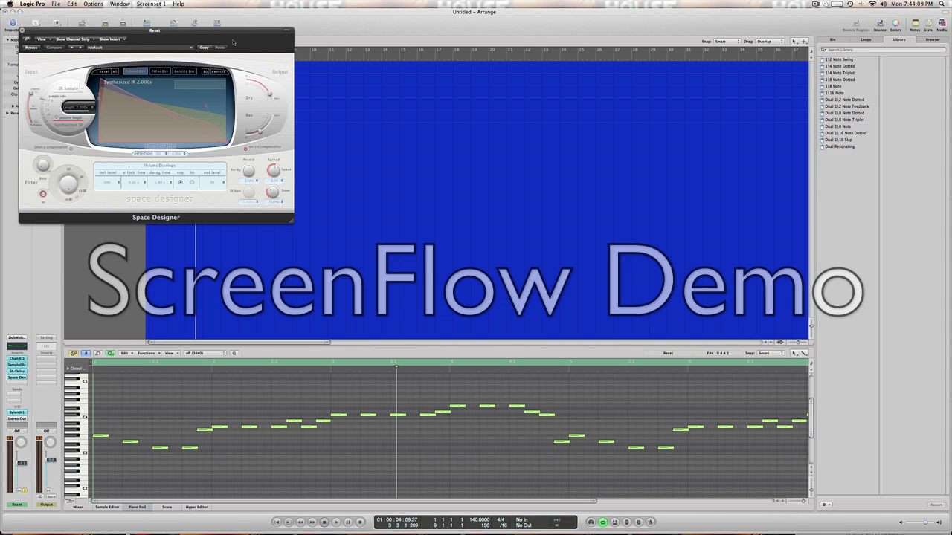
pyautogui.moveTo(233, 42); pyautogui.dragTo(510, 162)
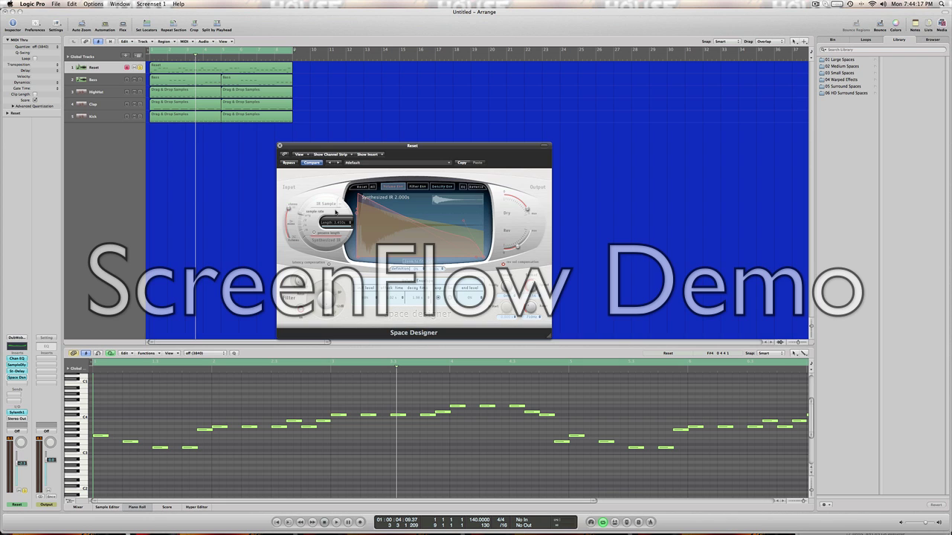
# - Adjust the Space Designer reverb output level while playing the Reset melody, close the reverb, and unsolo the track
pyautogui.press('Return')
pyautogui.press('space')
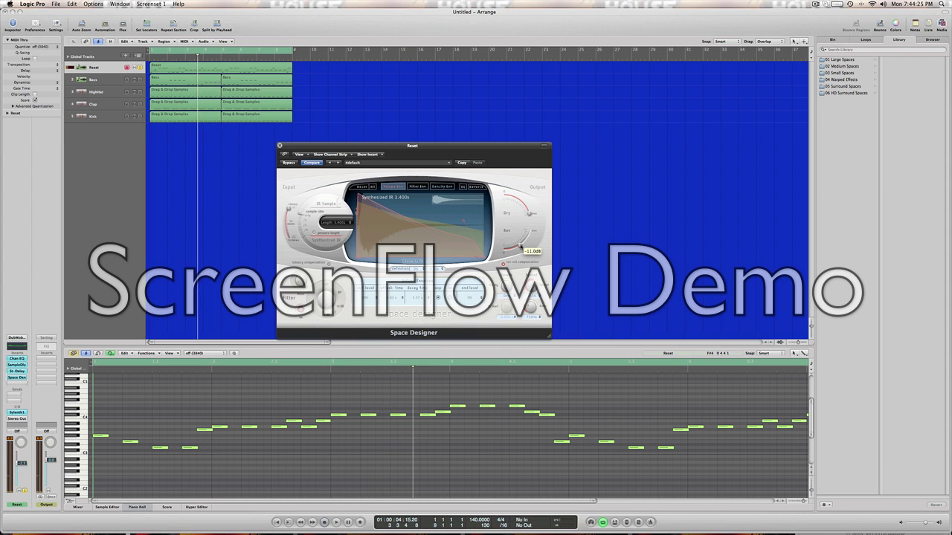
pyautogui.press('Return')
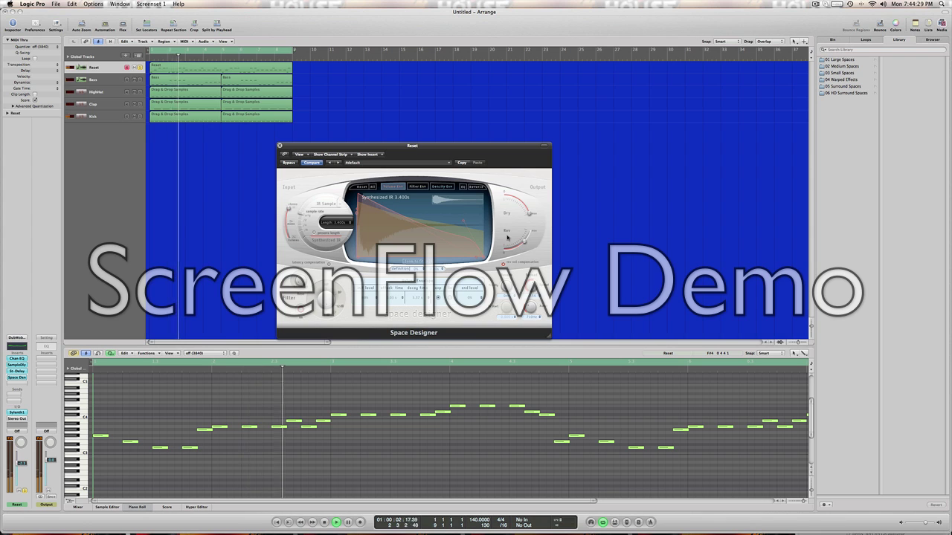
pyautogui.moveTo(524, 244)
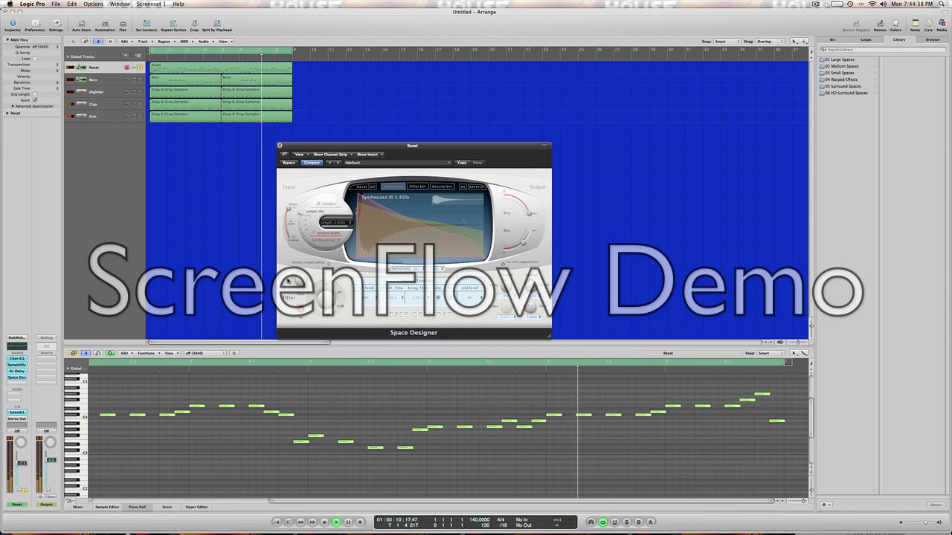
pyautogui.moveTo(297, 282)
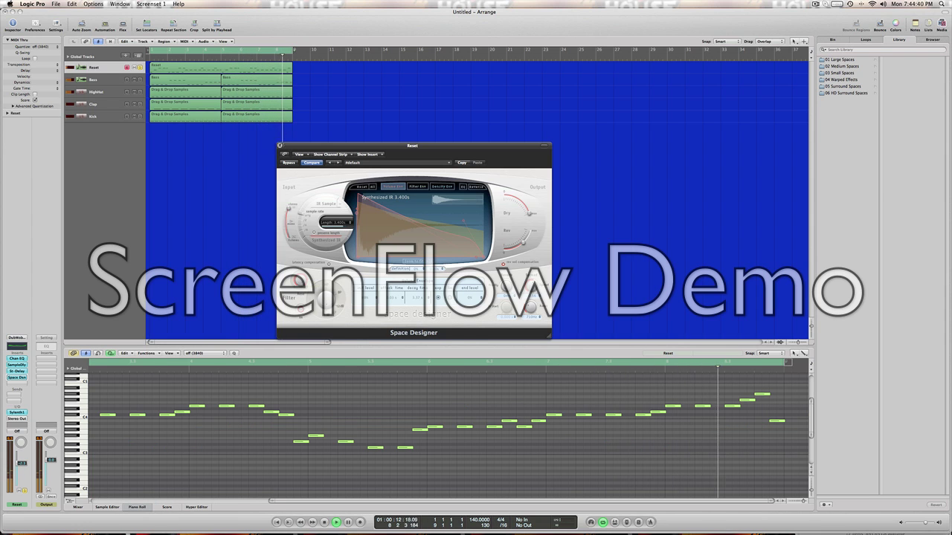
pyautogui.click(279, 145)
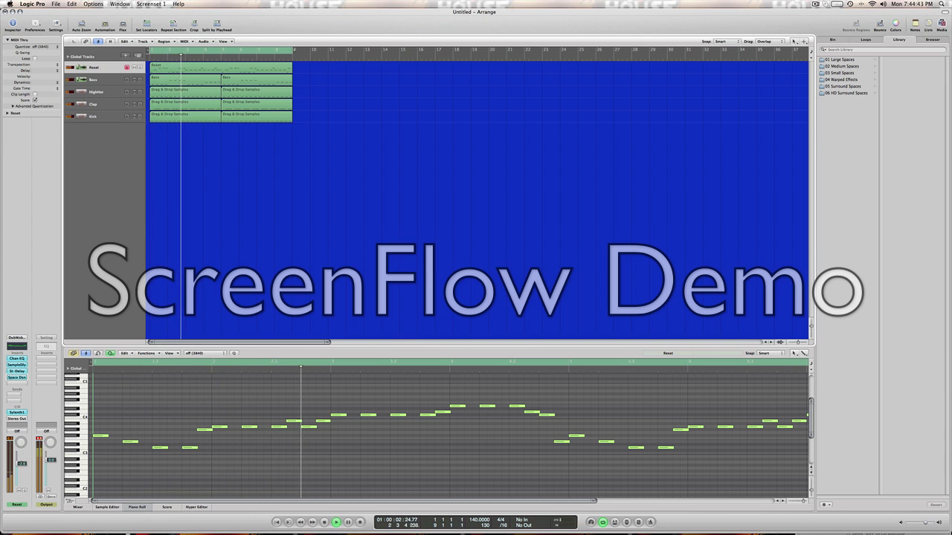
# - Solo the Reset track and audition its melody from the start with the Space Designer reverb open
pyautogui.click(140, 68)
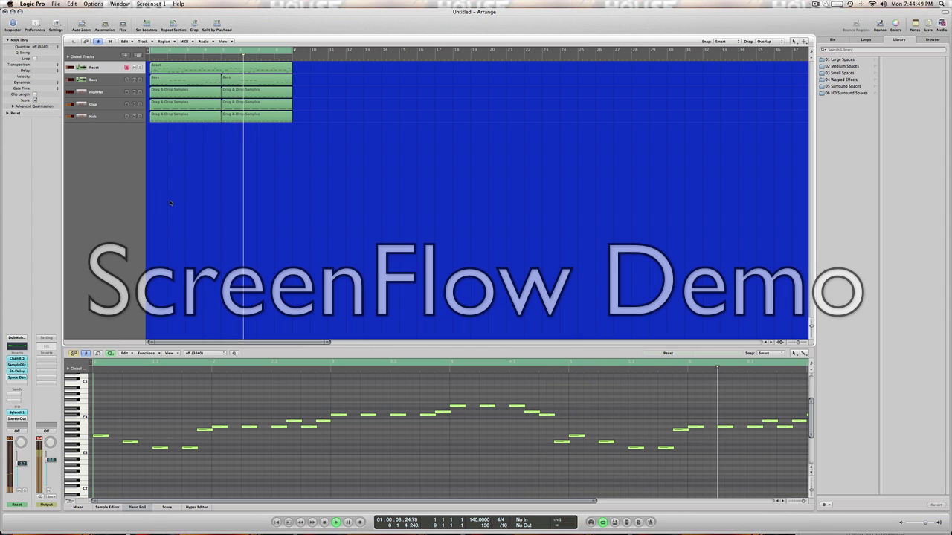
pyautogui.moveTo(140, 80); pyautogui.dragTo(140, 116)
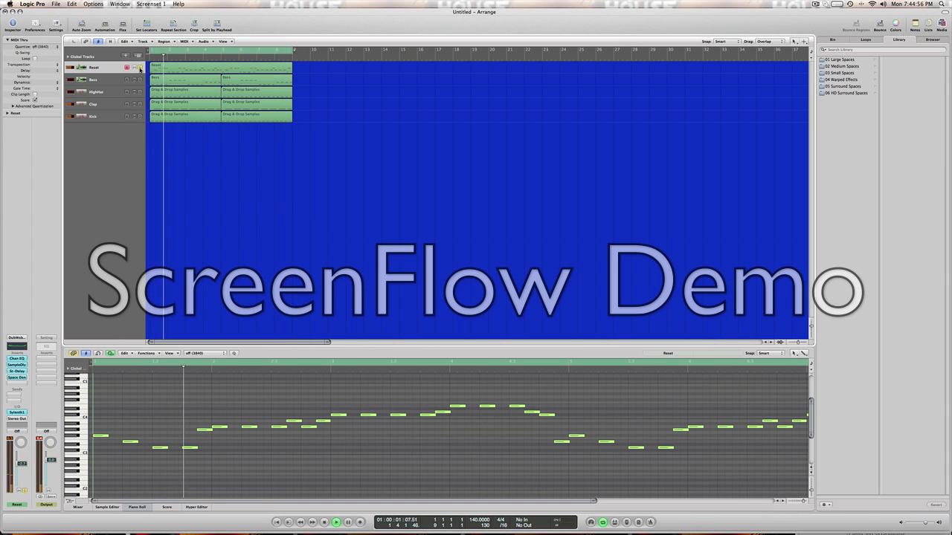
pyautogui.click(22, 378)
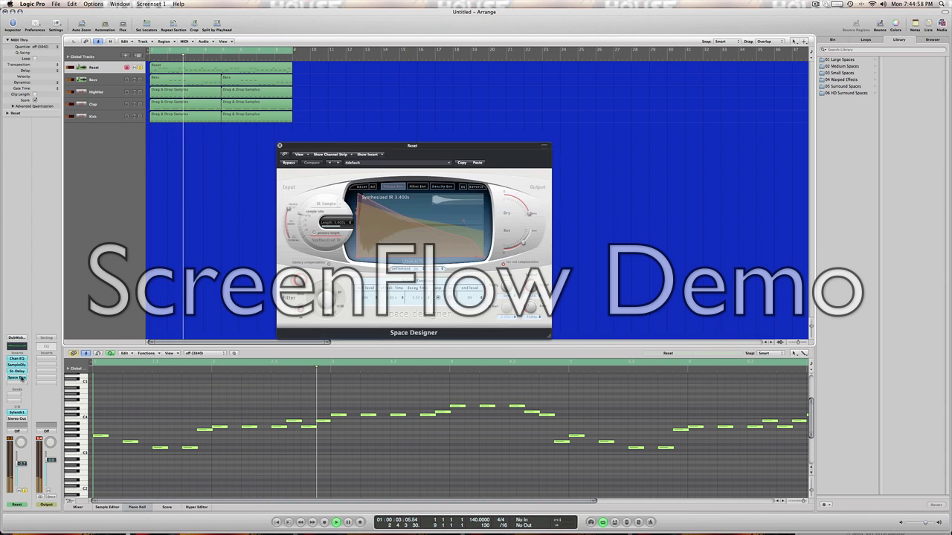
pyautogui.press('space')
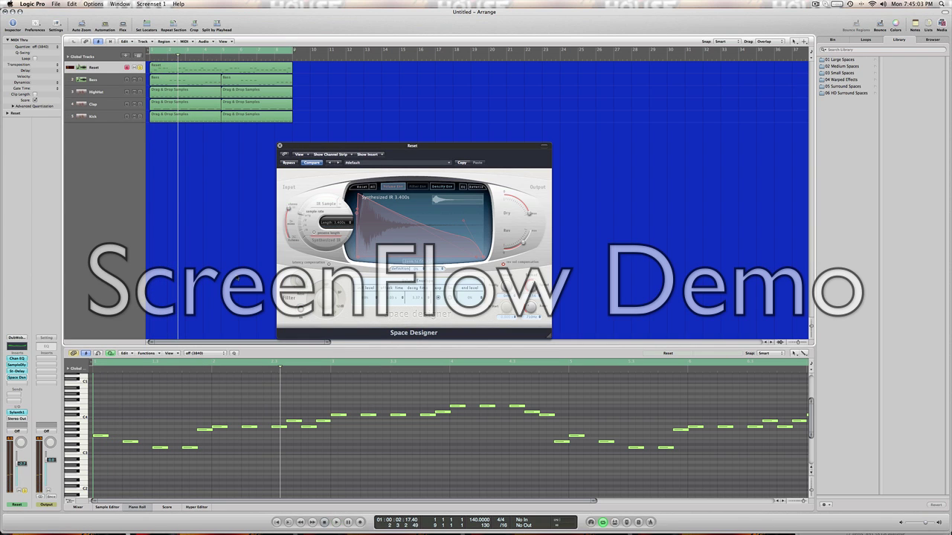
pyautogui.press('space')
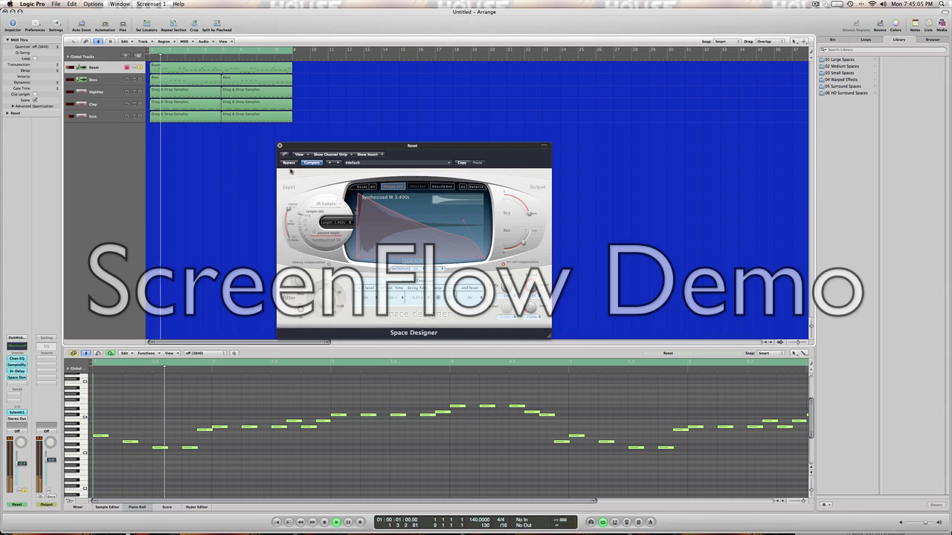
# - Close the Space Designer reverb and play the full loop with the Reset track unsoloed, stopping at its end
pyautogui.click(280, 146)
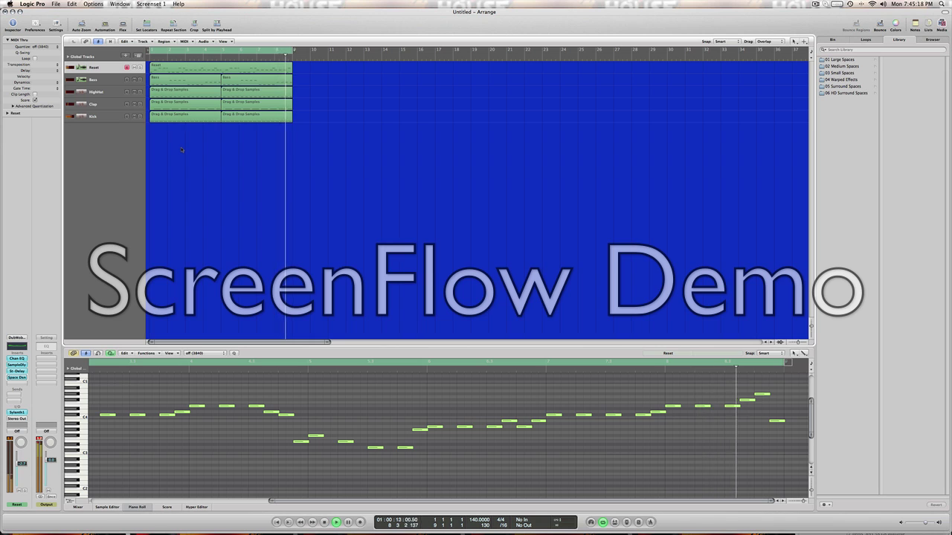
pyautogui.press('space')
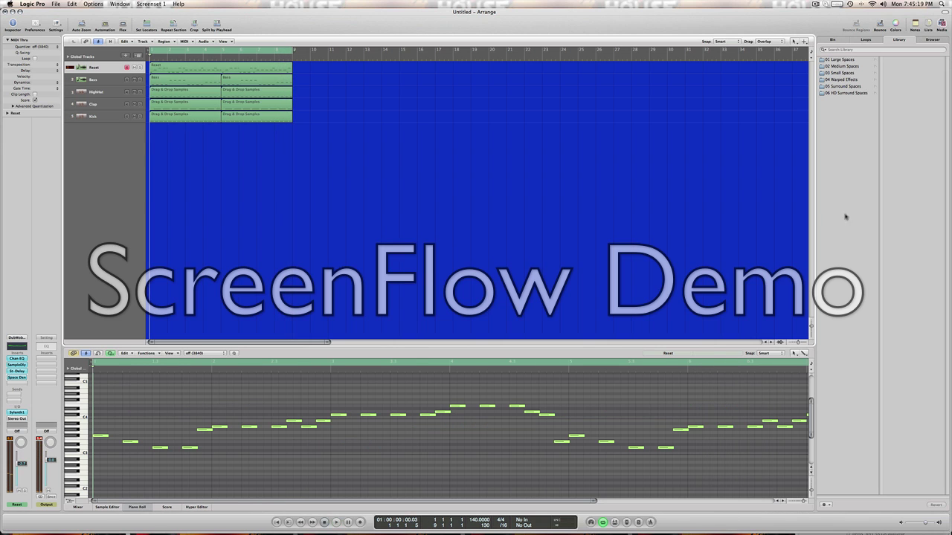
pyautogui.click(815, 4)
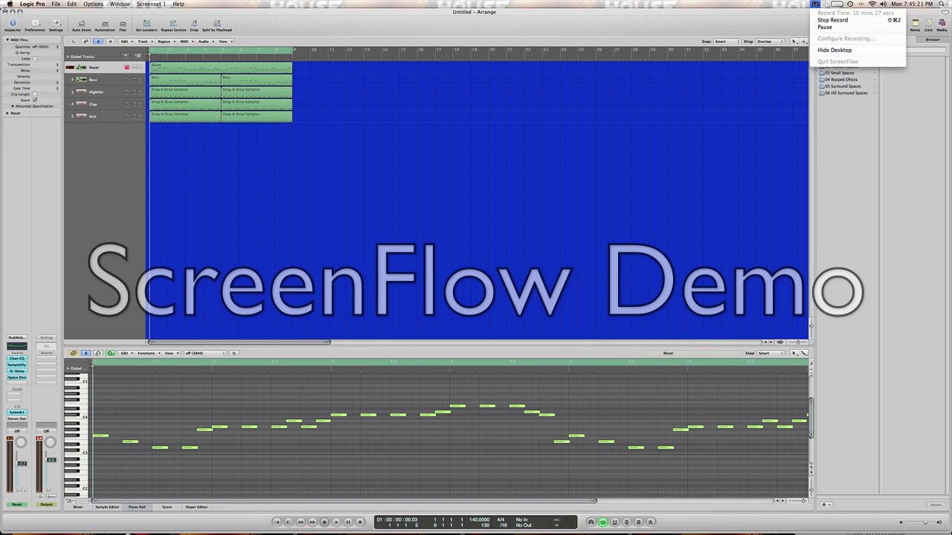